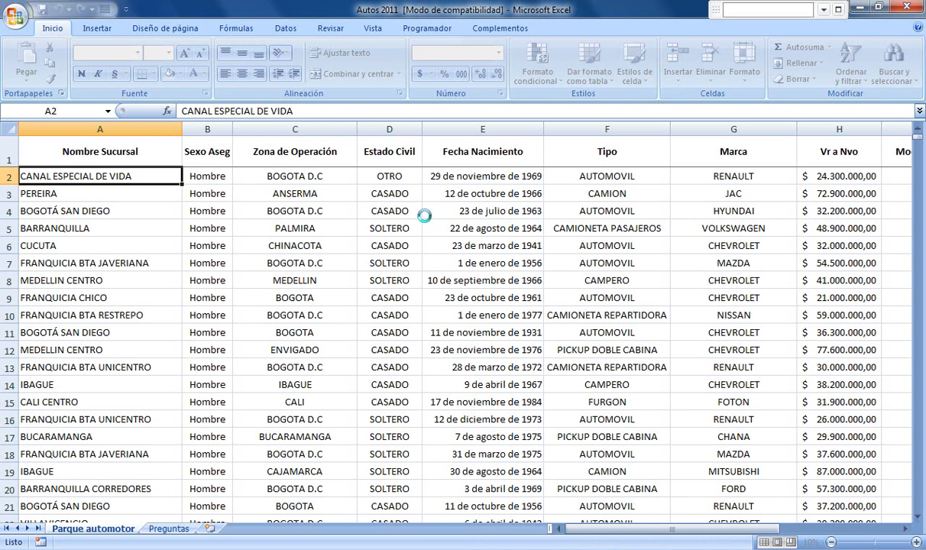
Check how far the data on the Parque automotor sheet extends, down to the last record and across all header cells.
left_click(70, 155)
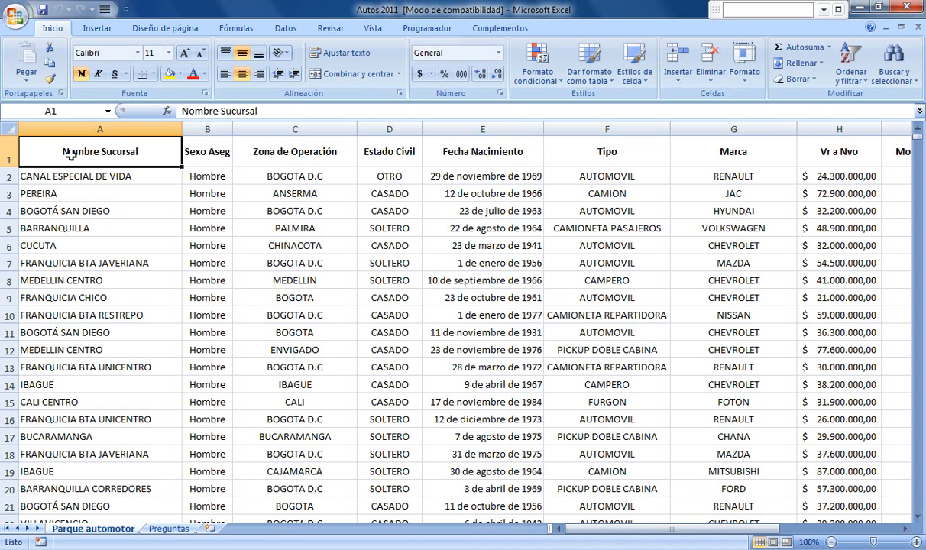
key("ctrl+Down")
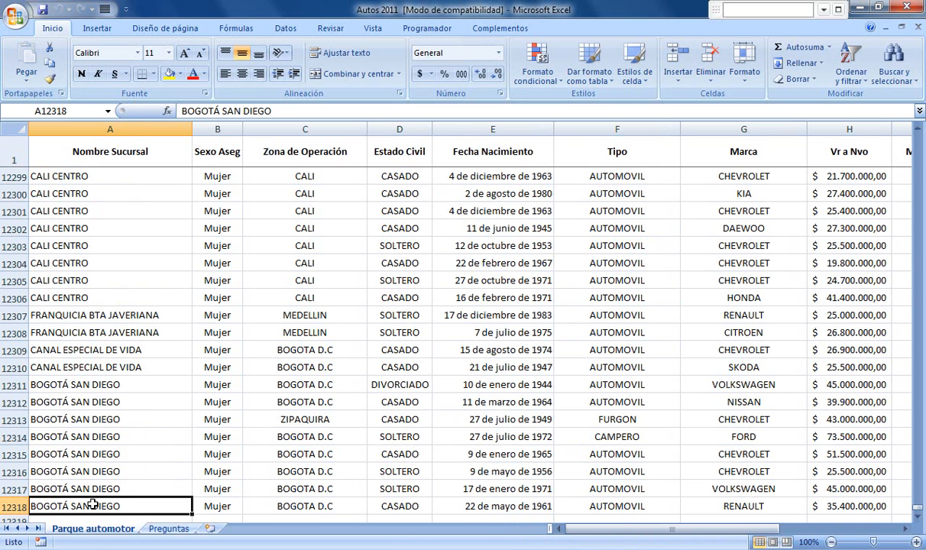
key("ctrl+Home")
key("Up")
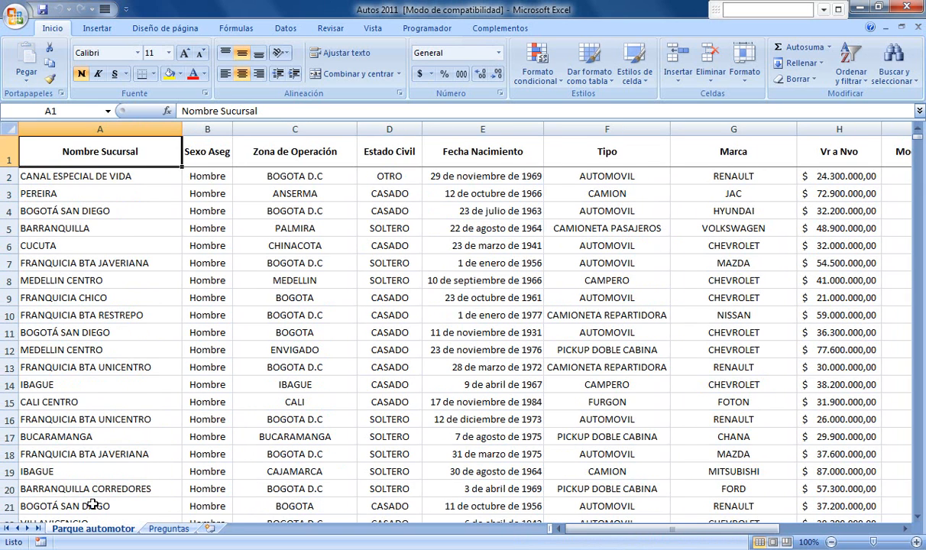
key("ctrl+shift+Right")
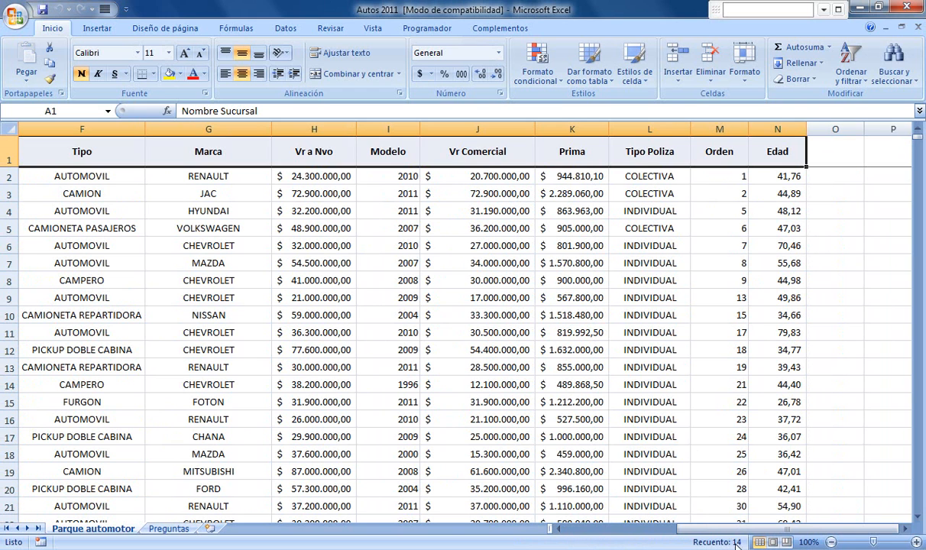
left_click(648, 360)
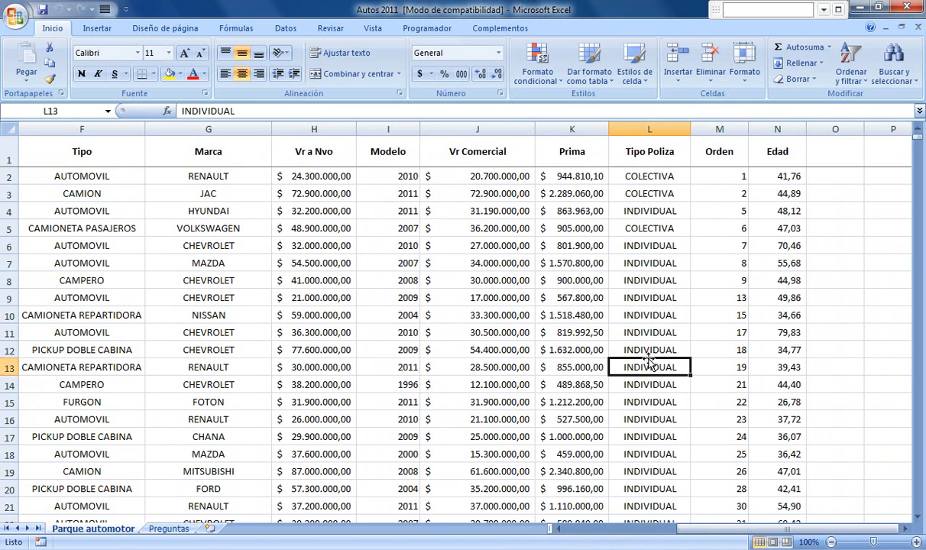
key("ctrl+Home")
key("Up")
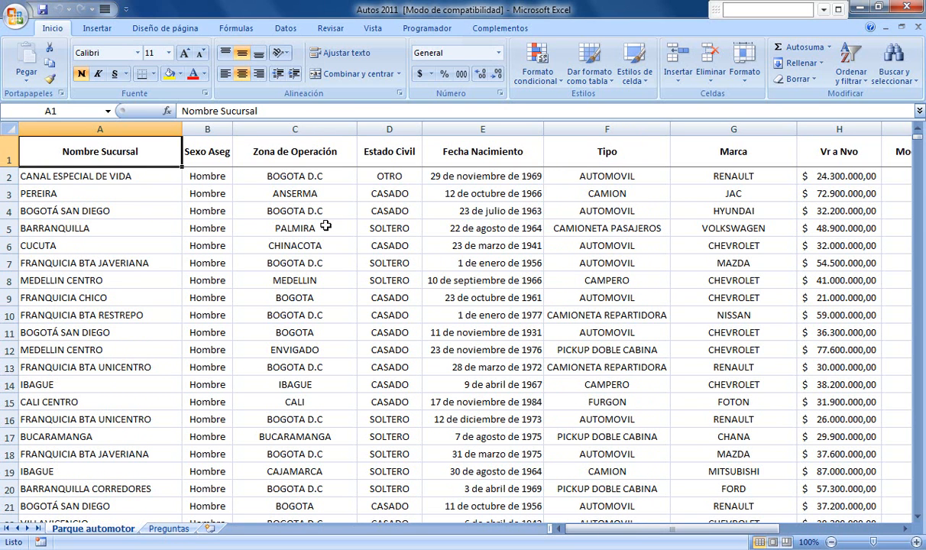
Examine the block from Nombre Sucursal to Fecha Nacimiento by selecting it down to the last record, then return to the first record.
left_click_drag(90, 145, 423, 279)
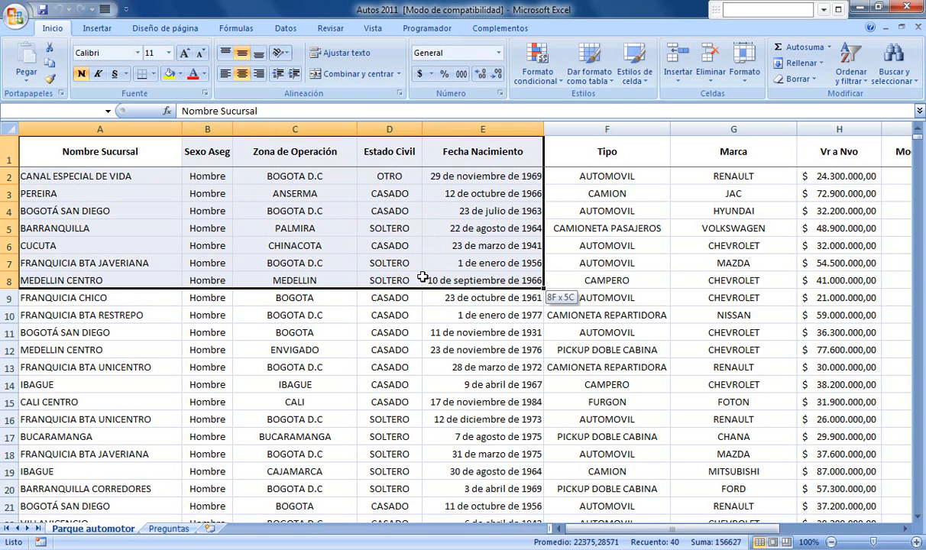
left_click_drag(423, 278, 423, 278)
key("ctrl+shift+Down")
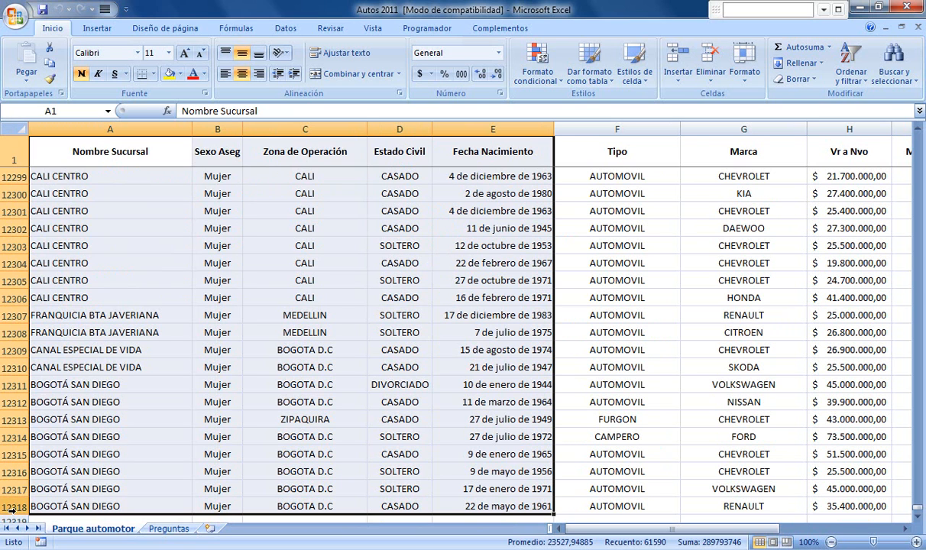
left_click(118, 452)
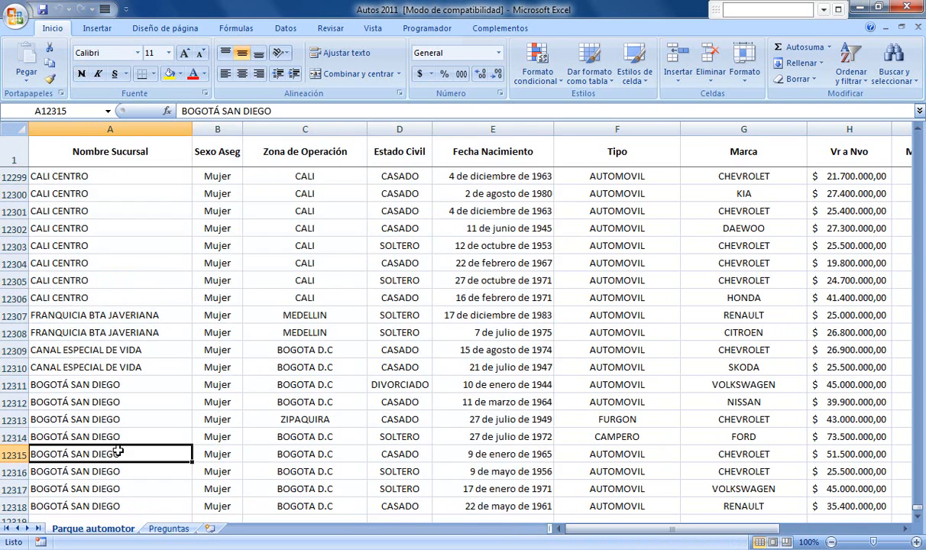
key("ctrl+Home")
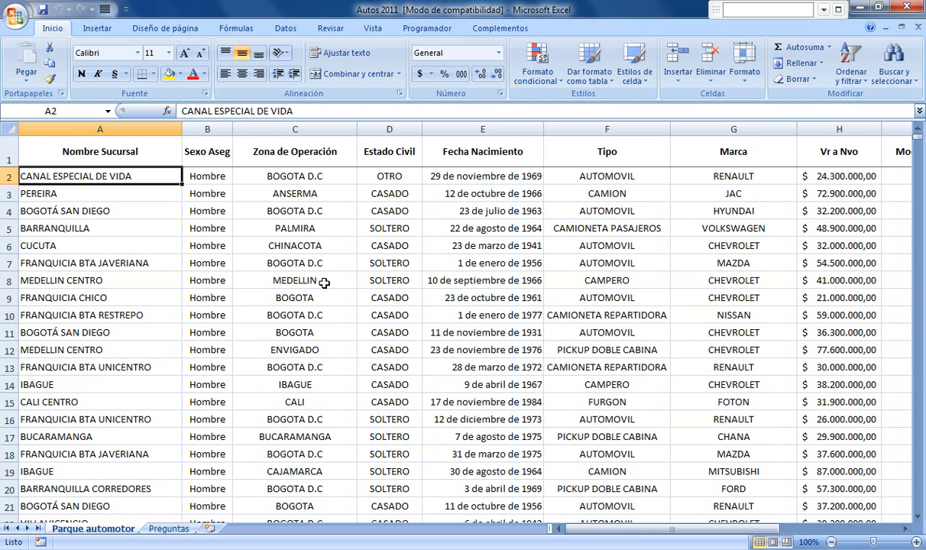
Review the fields one by one from Nombre Sucursal through Vr a Nvo.
left_click(74, 146)
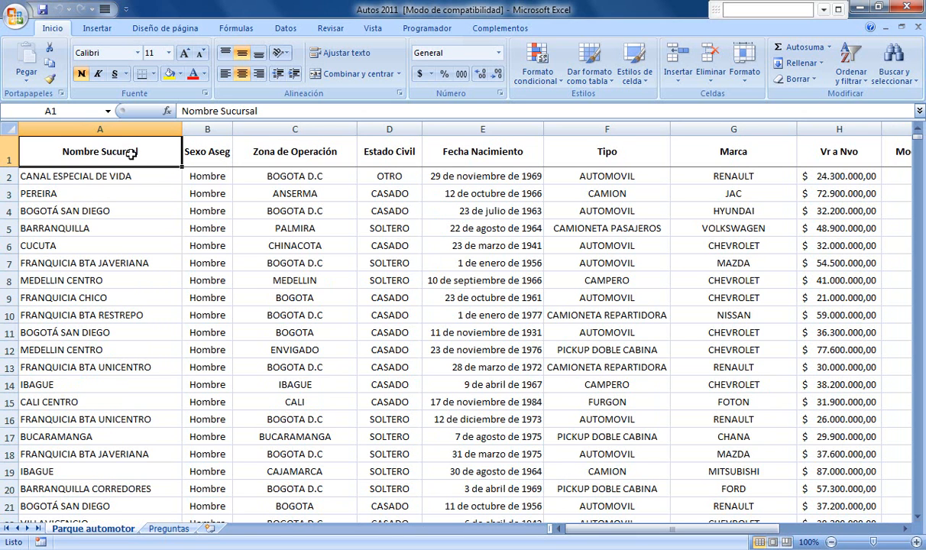
left_click(220, 154)
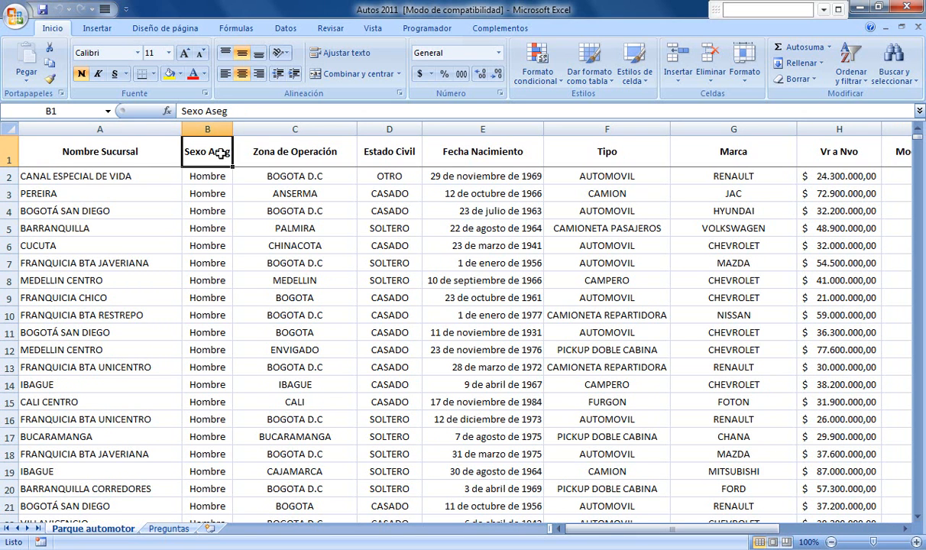
left_click(306, 154)
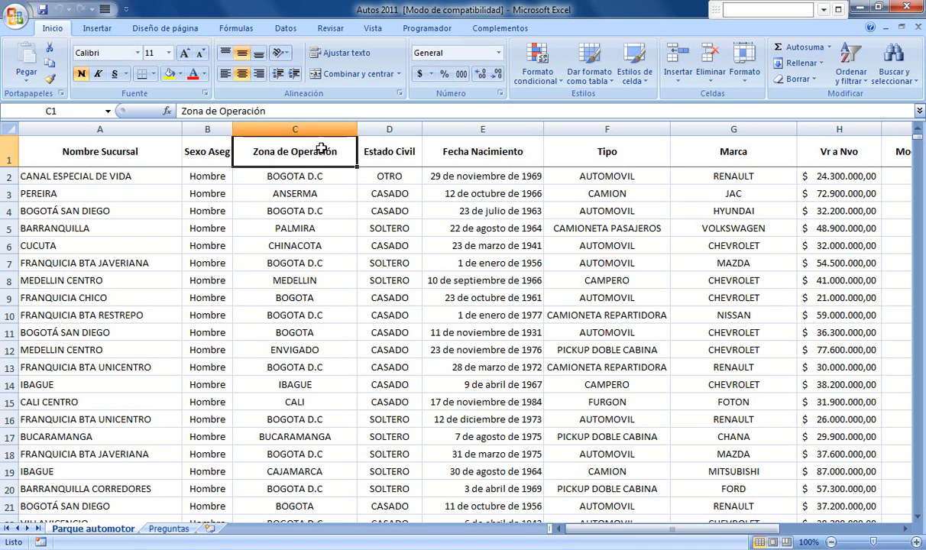
left_click(396, 152)
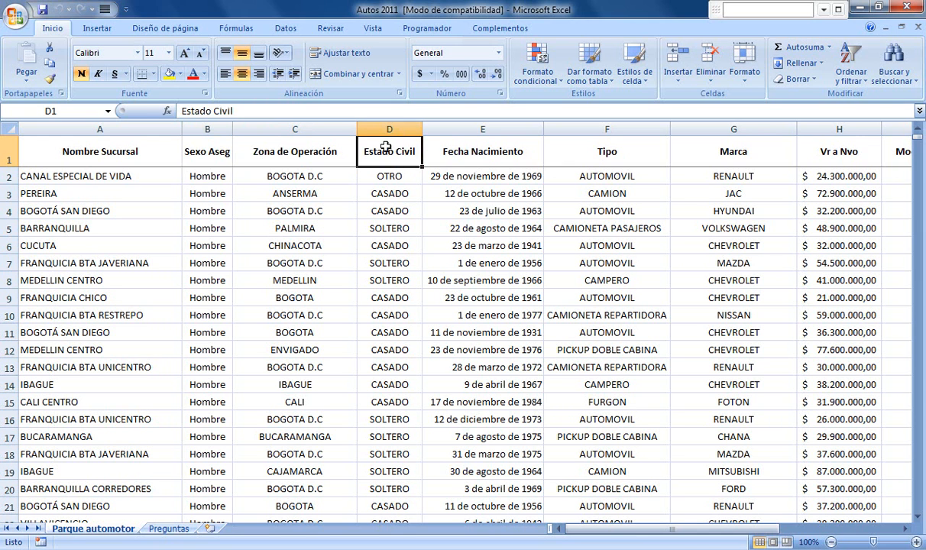
left_click(405, 123)
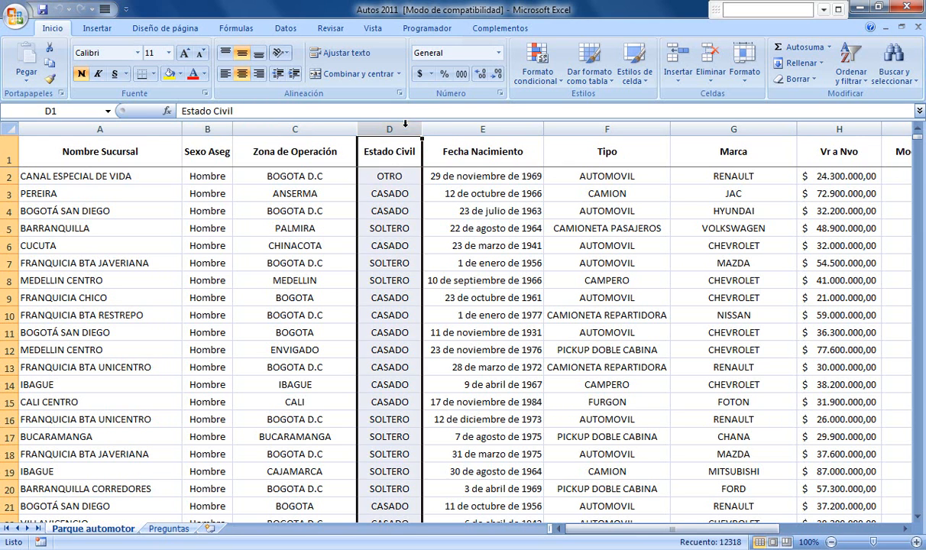
left_click(505, 127)
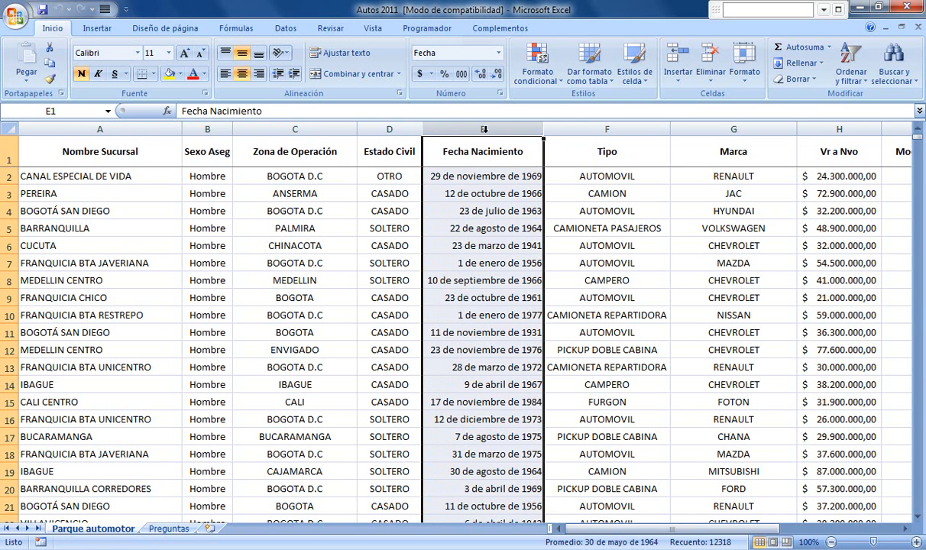
left_click(612, 128)
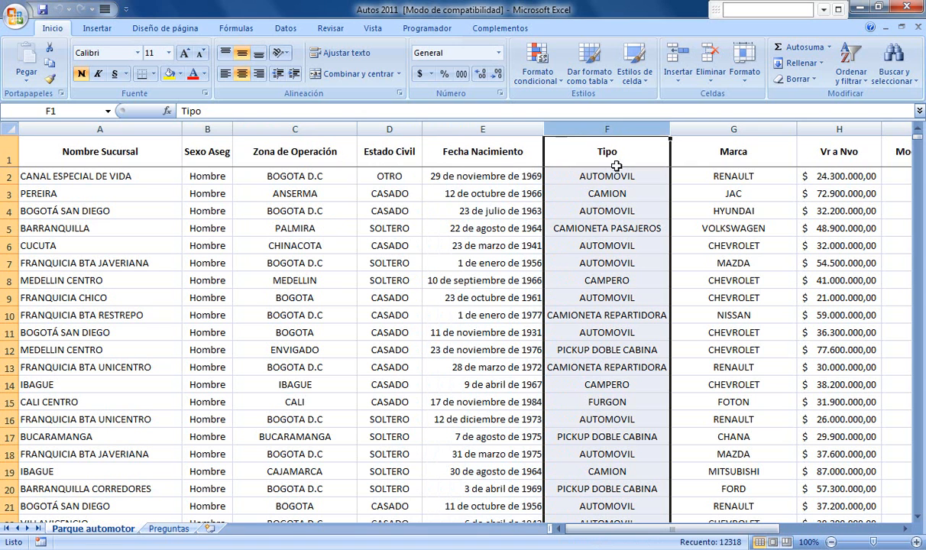
left_click(746, 129)
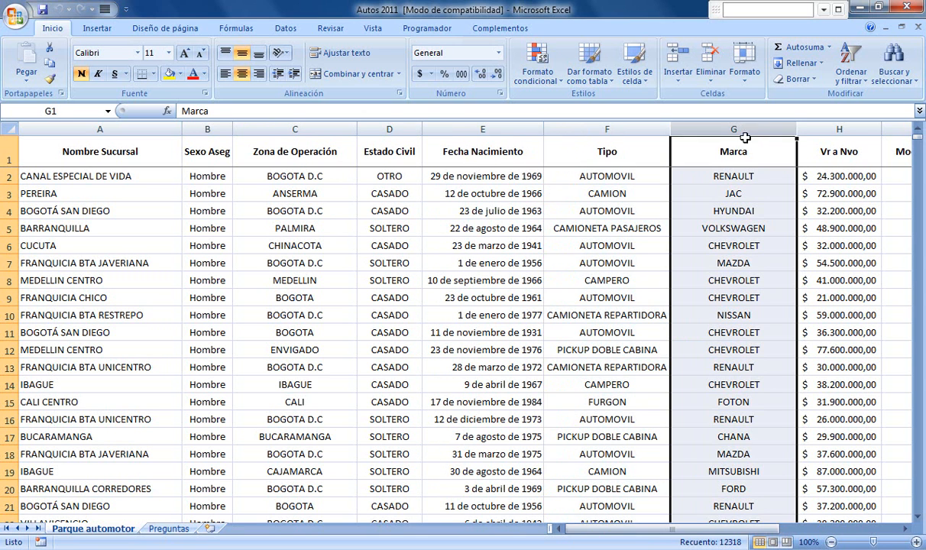
left_click(848, 128)
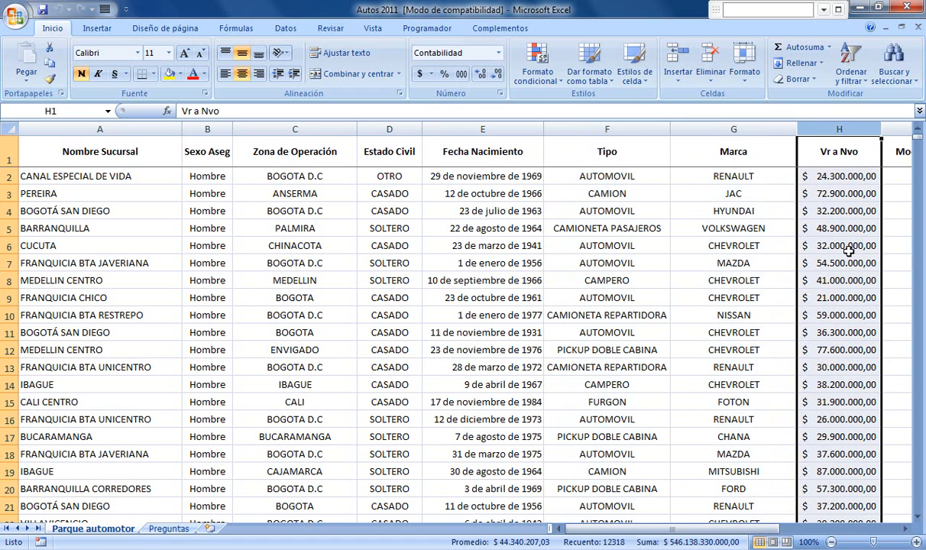
Review the remaining fields one by one from Modelo through Edad, including the first Tipo Poliza entries and the first age.
left_click(908, 530)
left_click(907, 530)
left_click(907, 530)
left_click(908, 530)
left_click(907, 529)
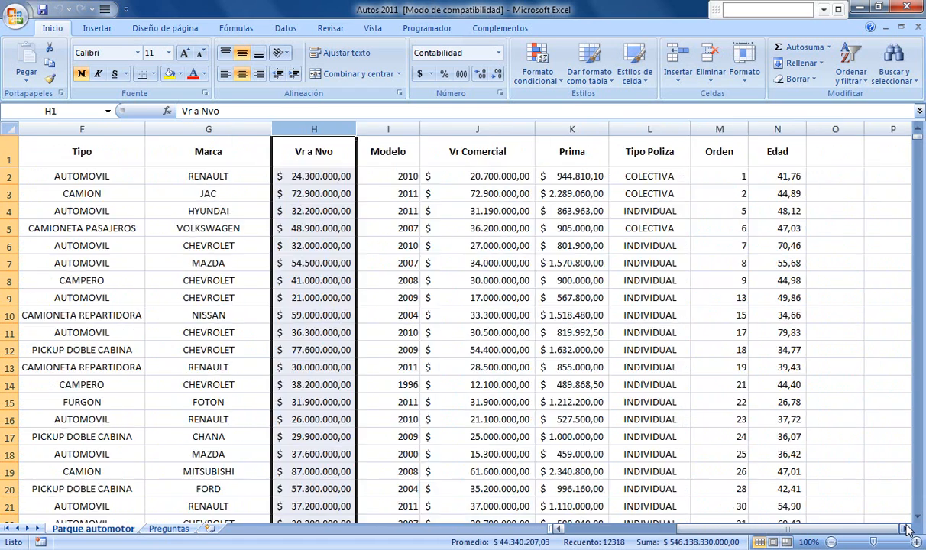
left_click(398, 129)
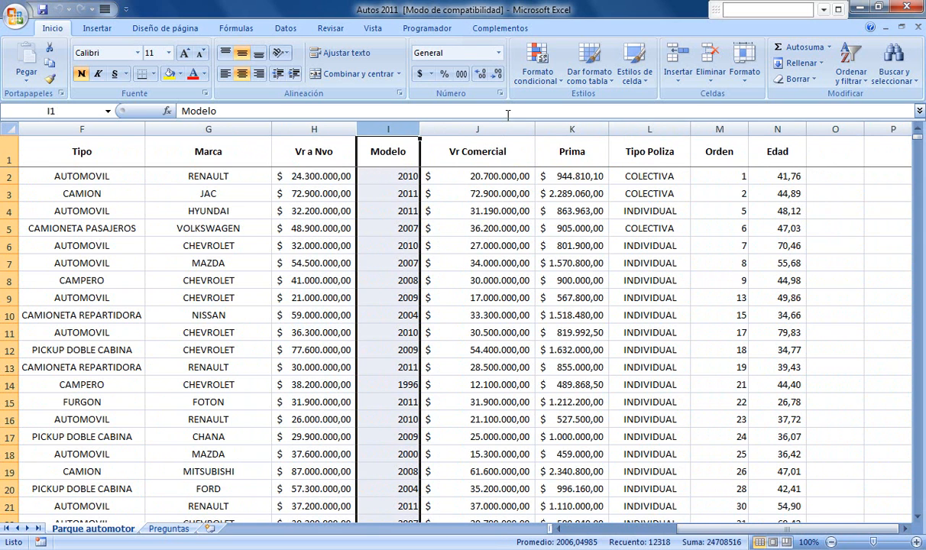
left_click(480, 128)
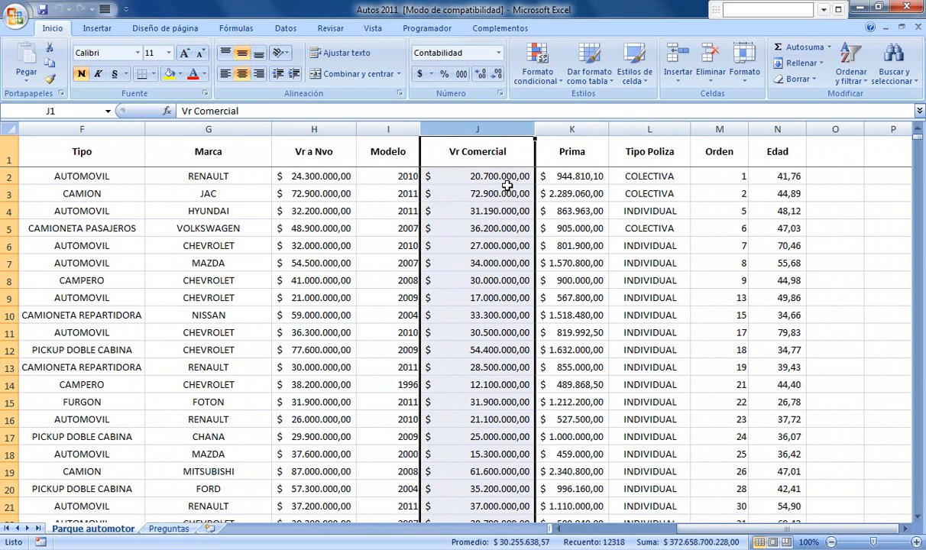
left_click(550, 126)
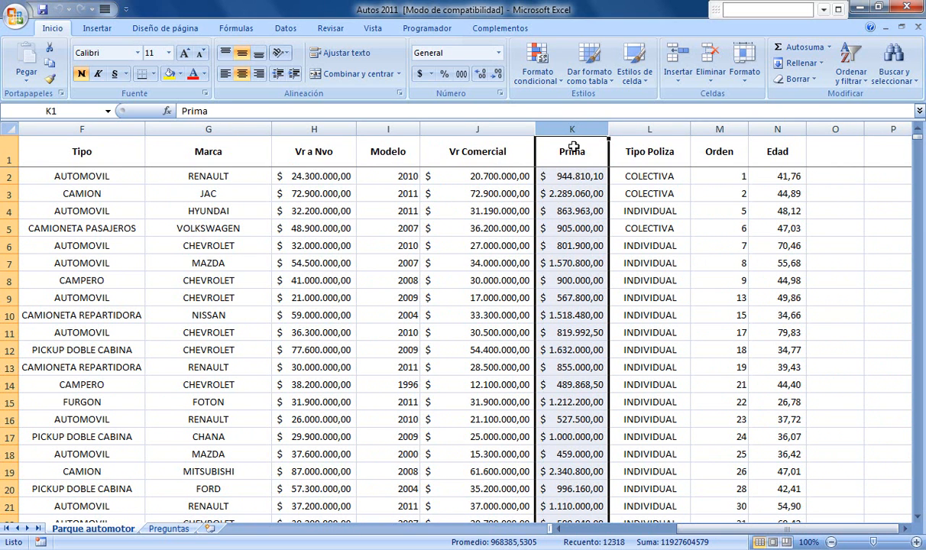
left_click(655, 126)
left_click(661, 174)
left_click(660, 196)
left_click(723, 151)
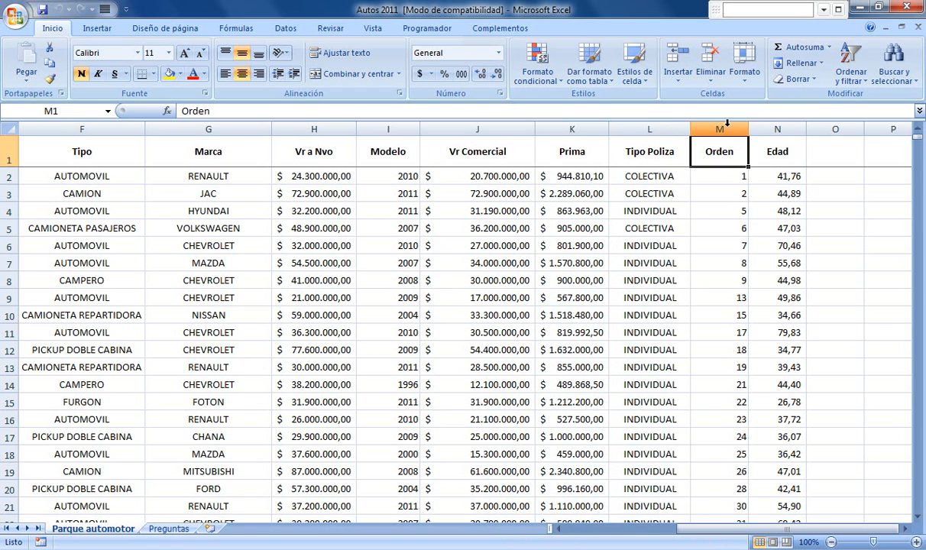
left_click(727, 128)
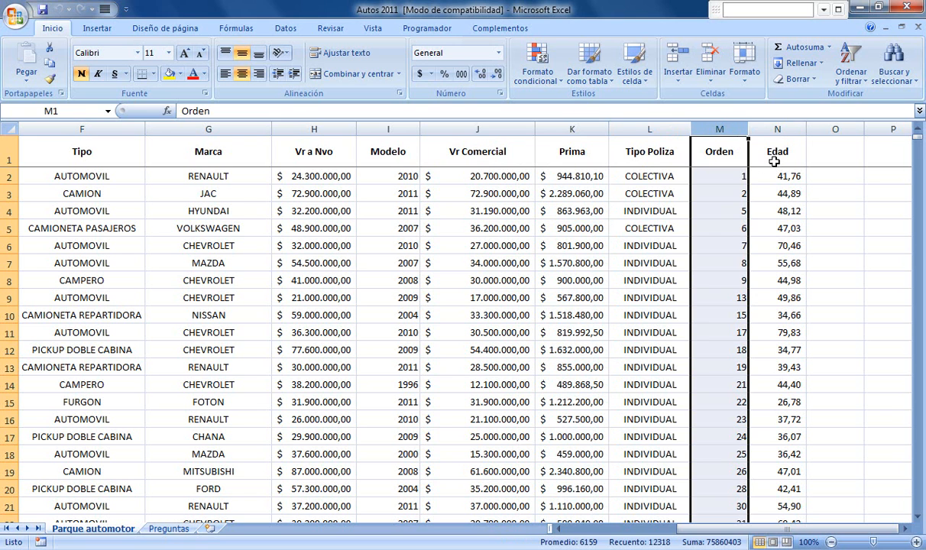
left_click(778, 130)
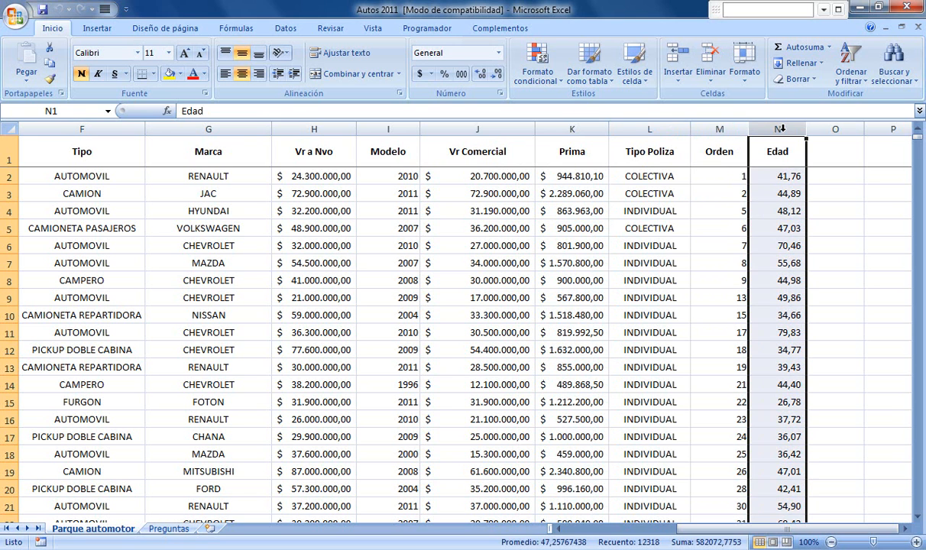
left_click(778, 174)
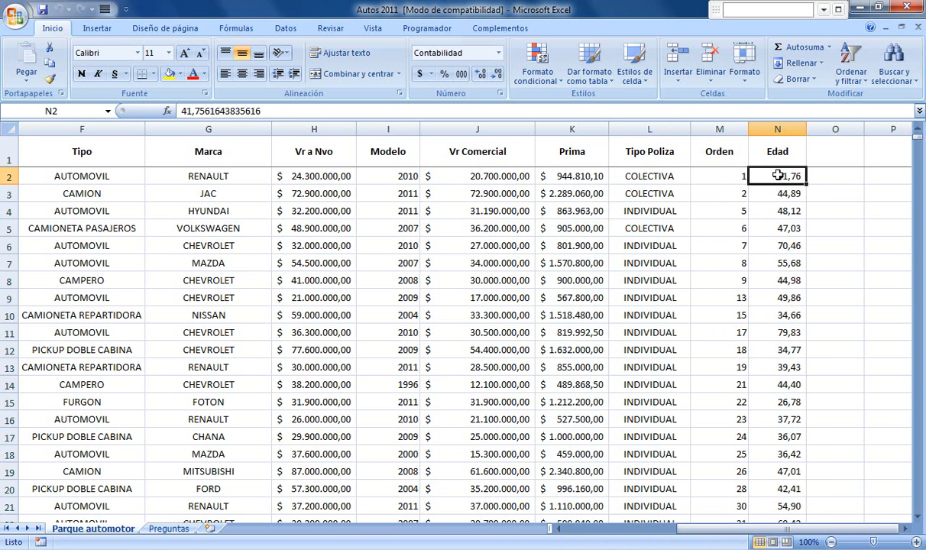
Examine the first record's Fecha Nacimiento and the Sexo Aseg column.
key("ctrl+Left")
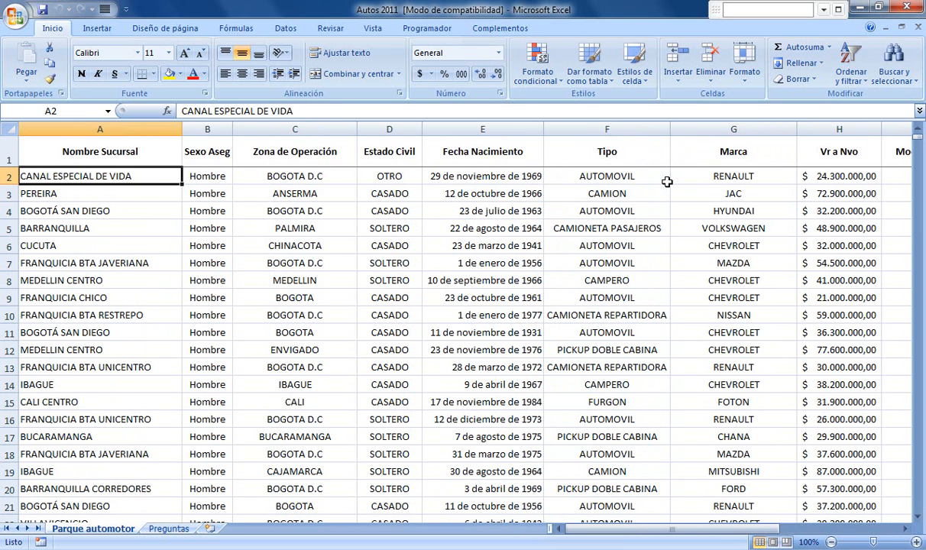
left_click(480, 177)
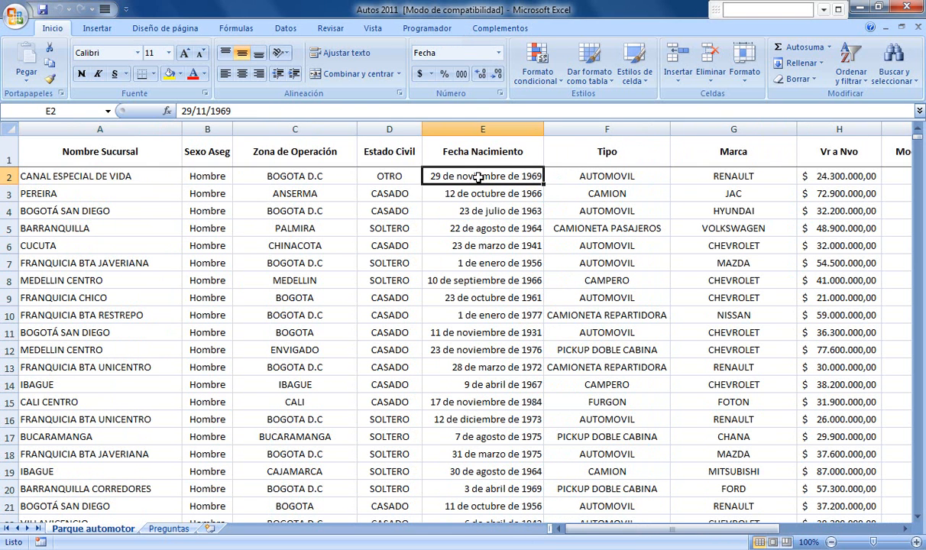
left_click(64, 149)
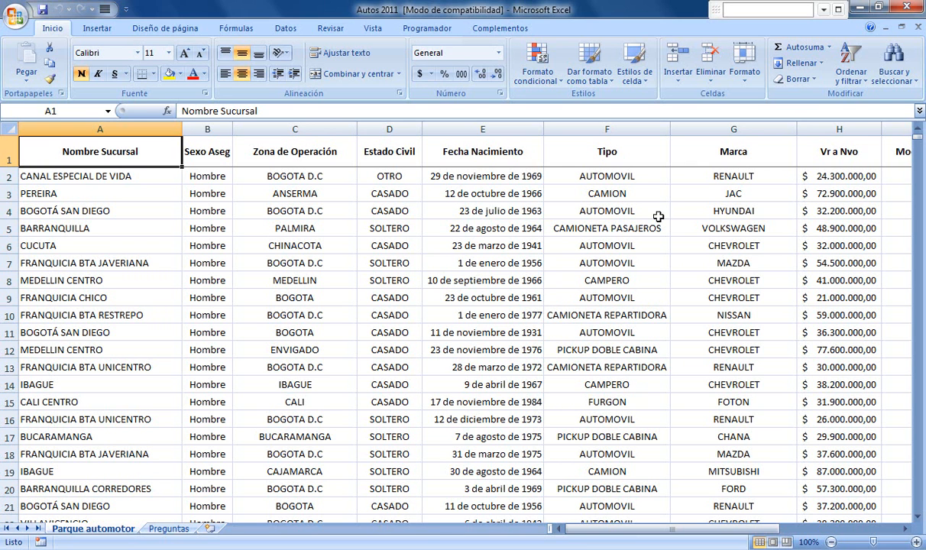
left_click(216, 126)
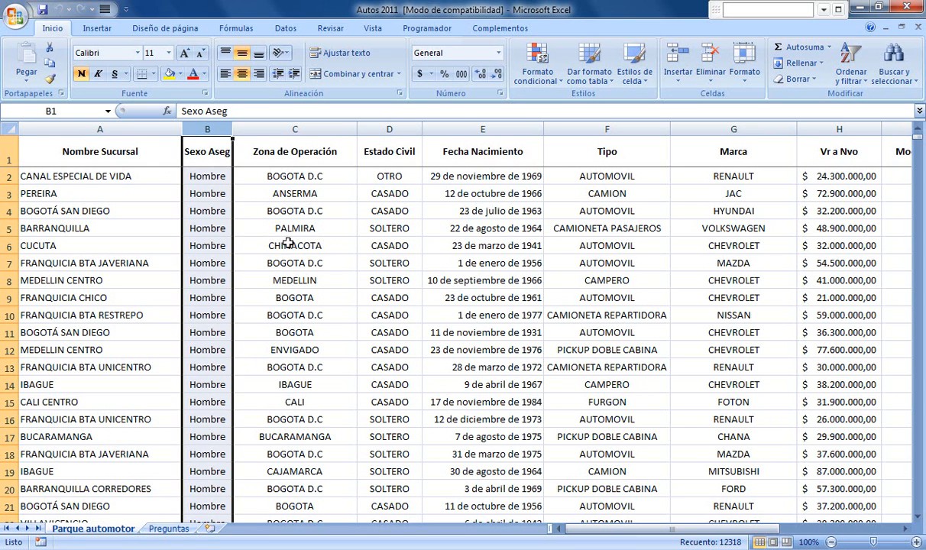
left_click(321, 260)
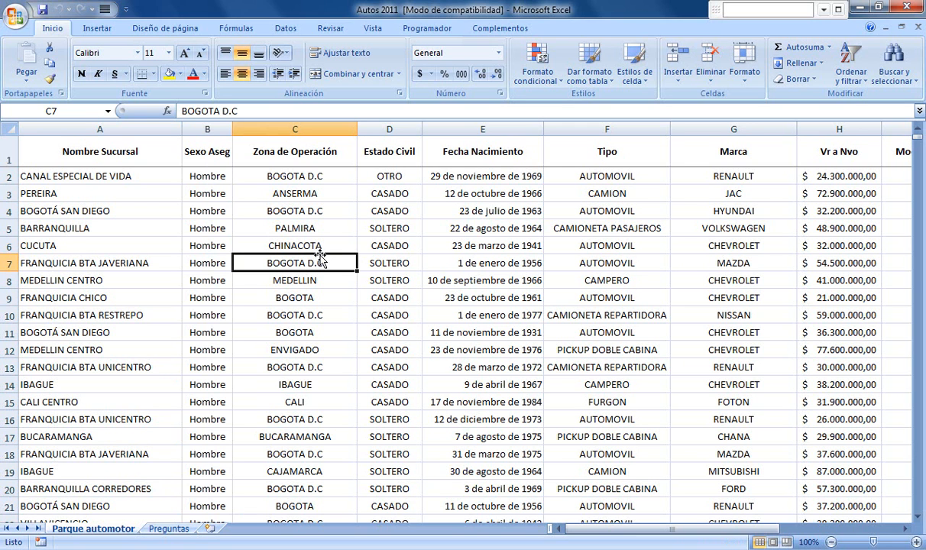
left_click(220, 334)
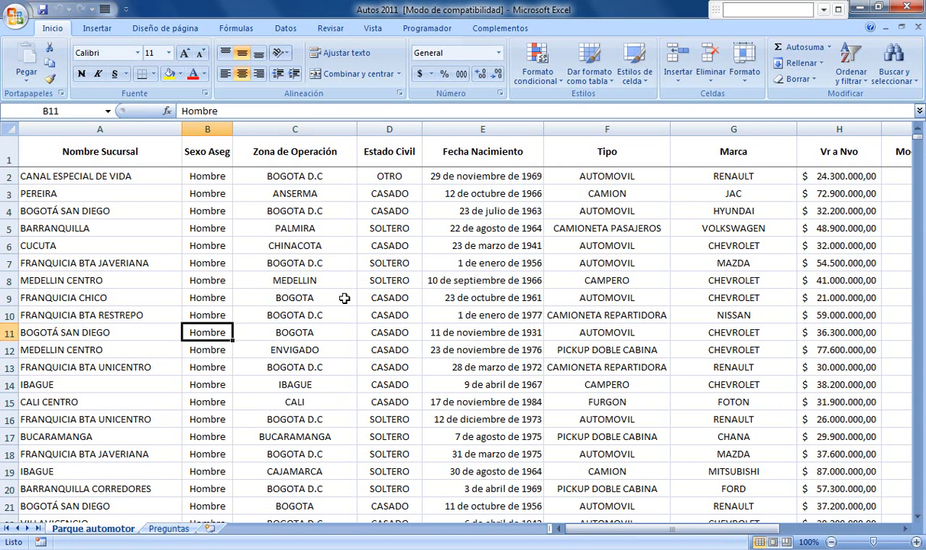
Add the heading "Aleatorio" in cell O1, in the first empty column after Edad.
left_click(72, 150)
key("ctrl+Right")
key("Right")
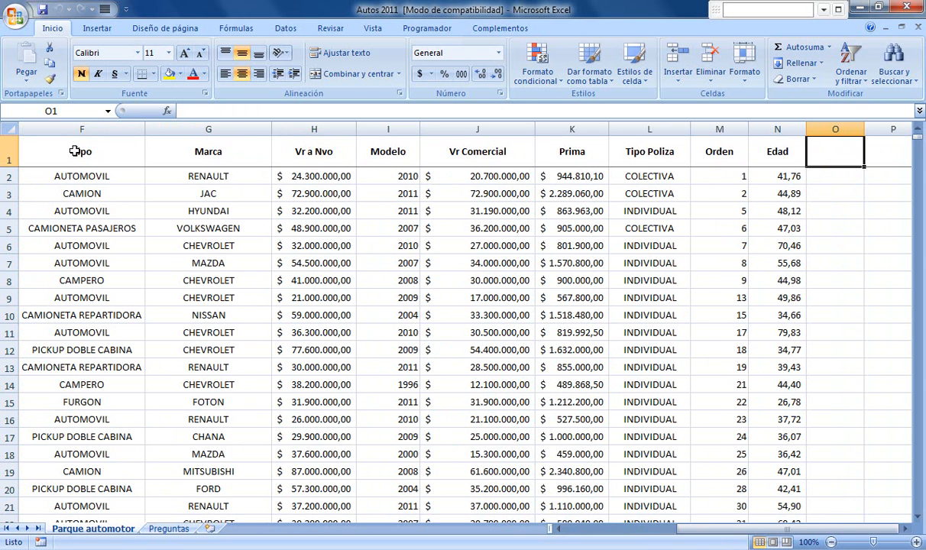
type("Aleat")
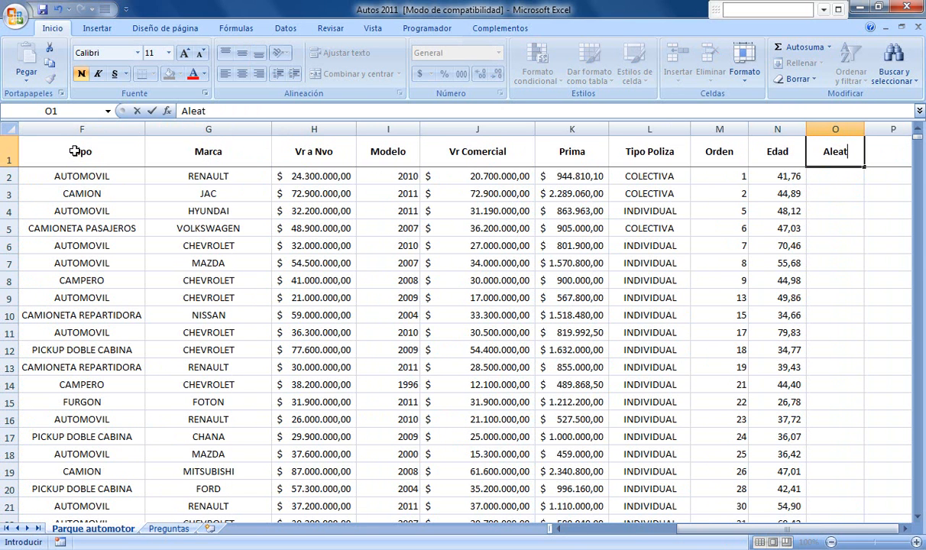
type("orio")
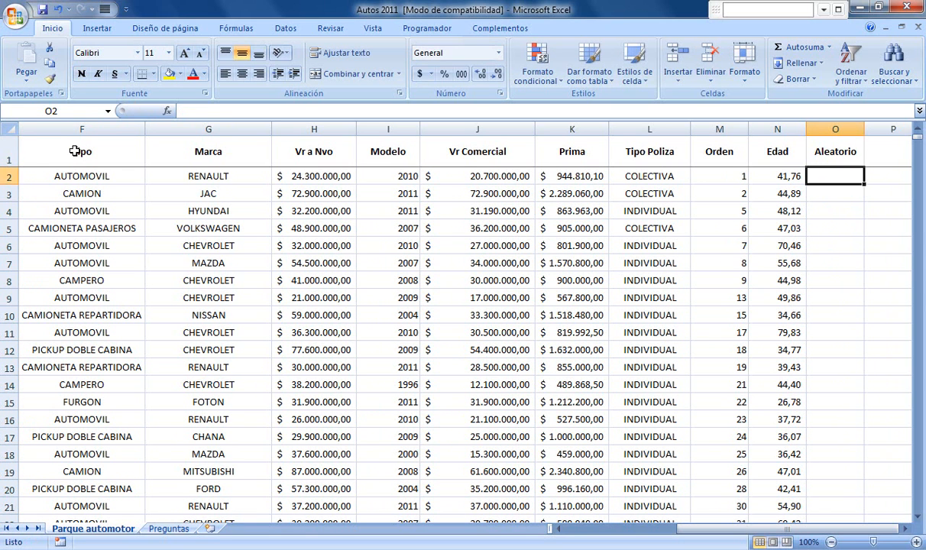
Enter the formula =ALEATORIO() for the first record in cell O2.
type("=al")
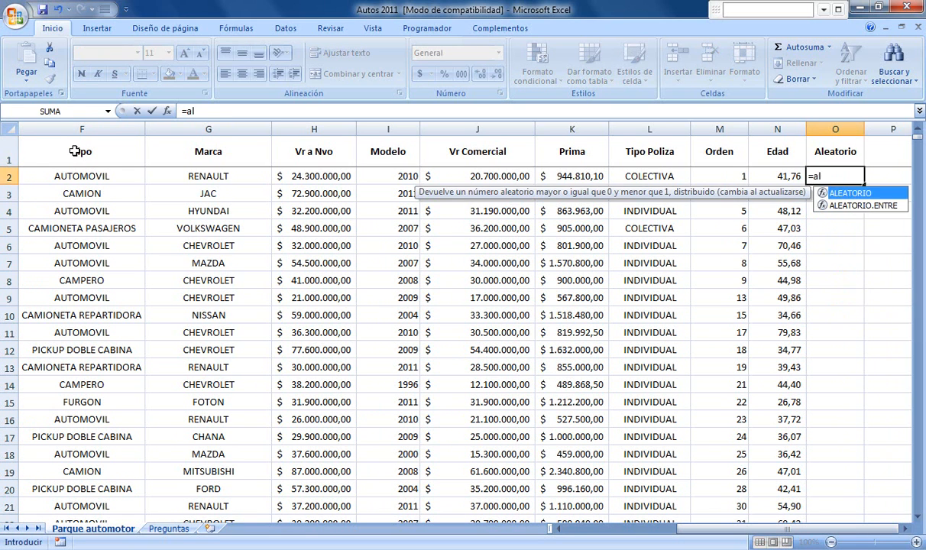
key("Tab")
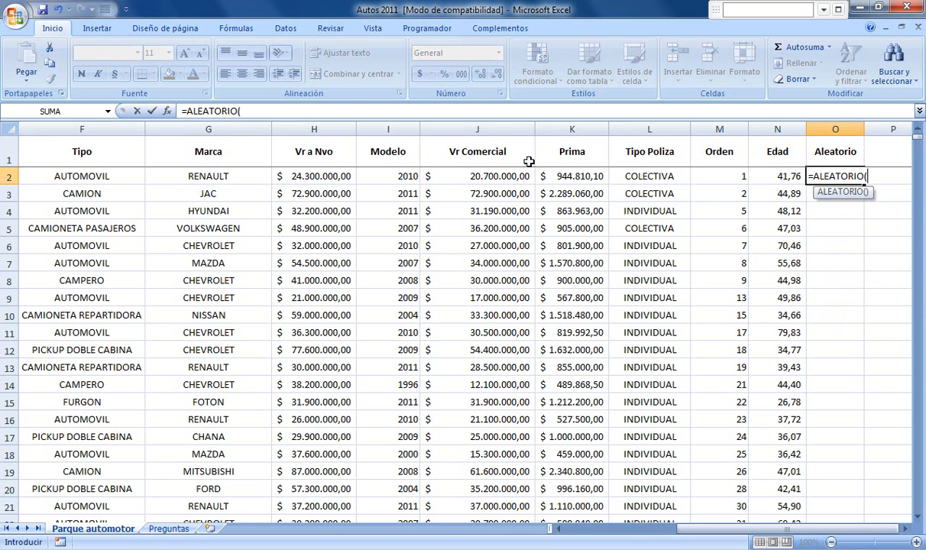
key("Return")
key("Up")
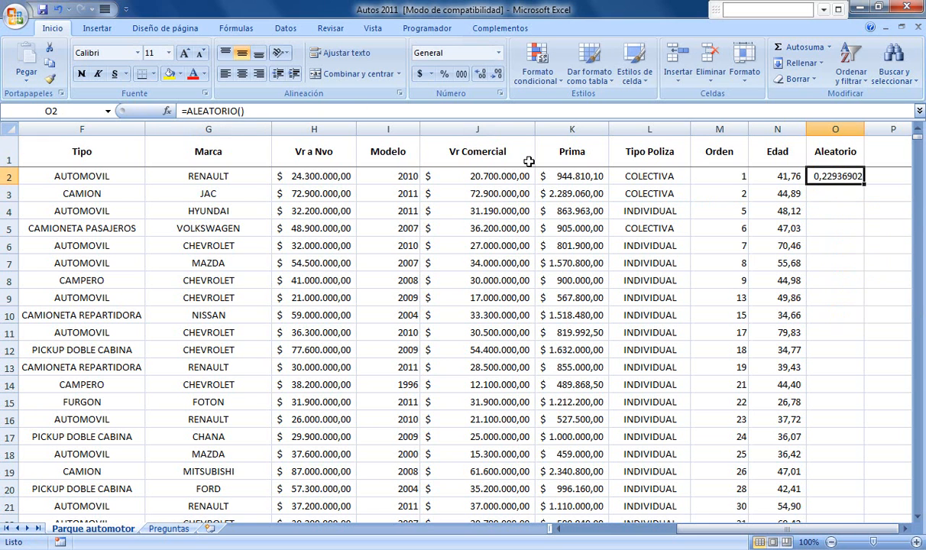
Fill the random-number formula down the Aleatorio column to the last record and replace the formulas with their values.
double_click(864, 184)
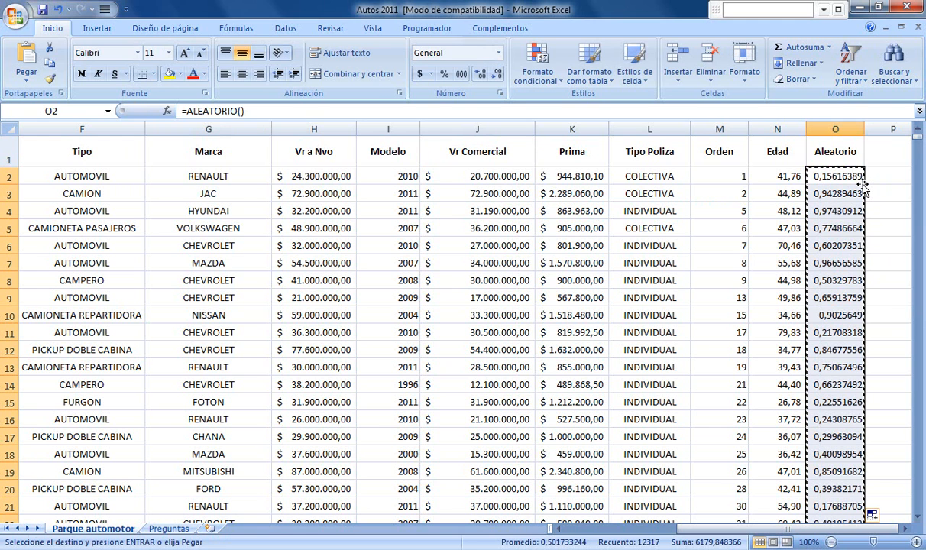
left_click(29, 75)
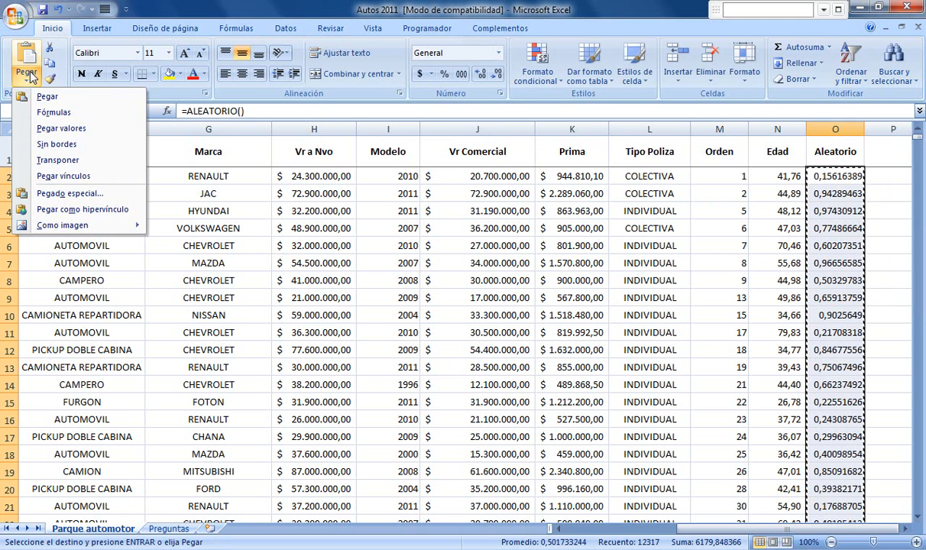
left_click(90, 129)
left_click(631, 347)
key("ctrl+Home")
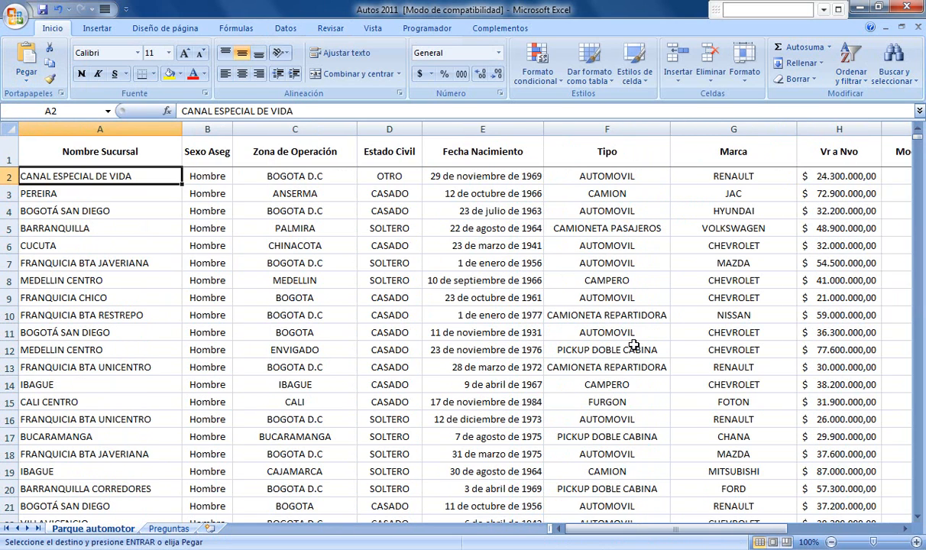
Examine the first entries of the Aleatorio column, then return to the start of the table.
key("Up")
key("ctrl+Right")
key("Escape")
key("Down")
key("Down")
key("Down")
key("Down")
key("Down")
key("Down")
key("ctrl+Up")
key("Down")
key("Up")
key("ctrl+Home")
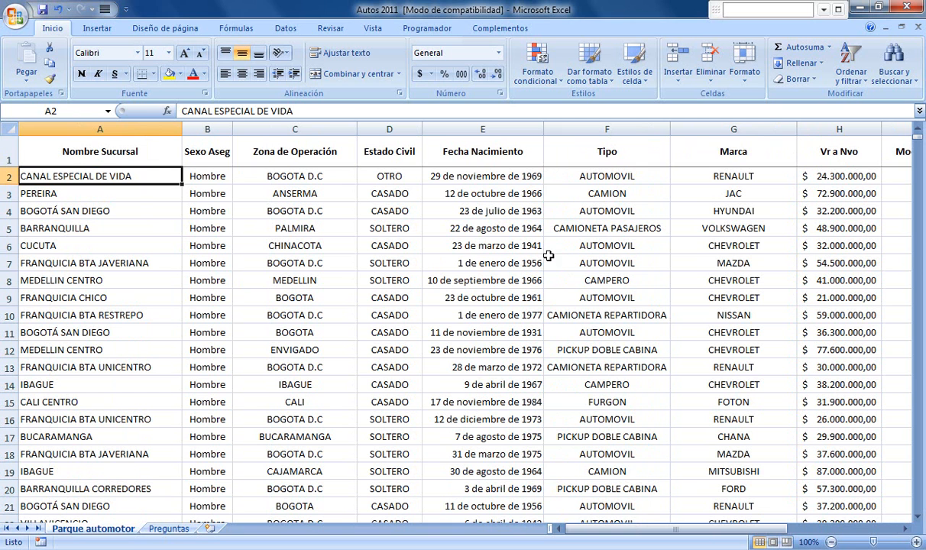
left_click(71, 150)
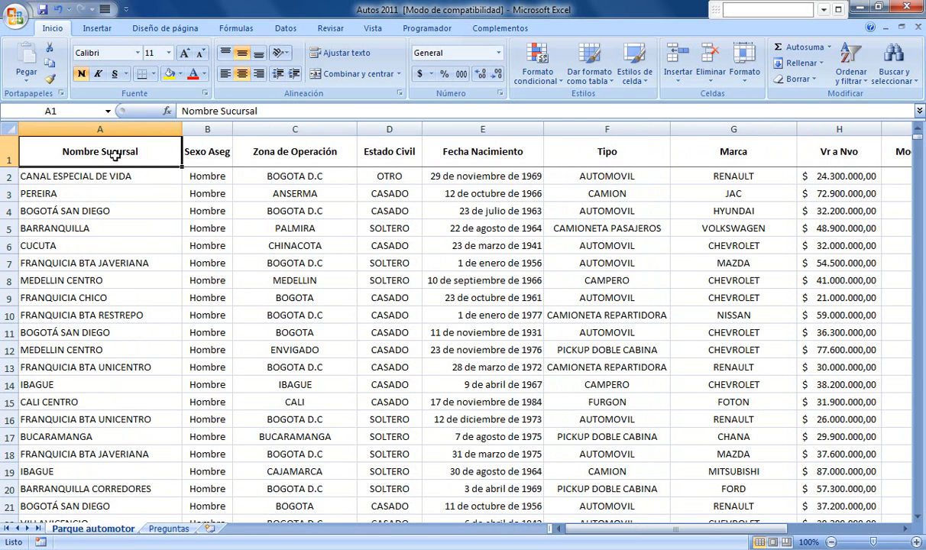
Open the workbook "FyEP-Tercera sesión-19 ago 2011" from the FyEProyectos folder and enable its macro content.
left_click(862, 8)
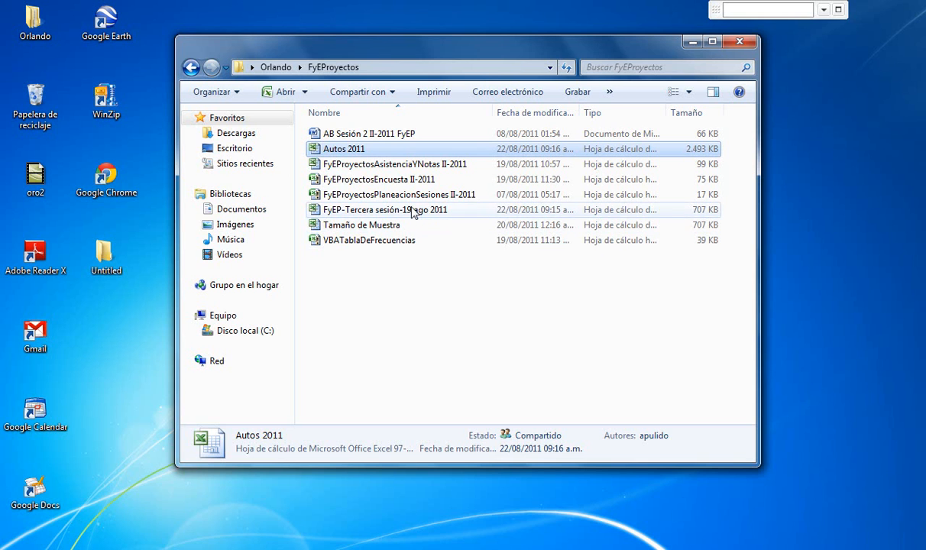
double_click(411, 210)
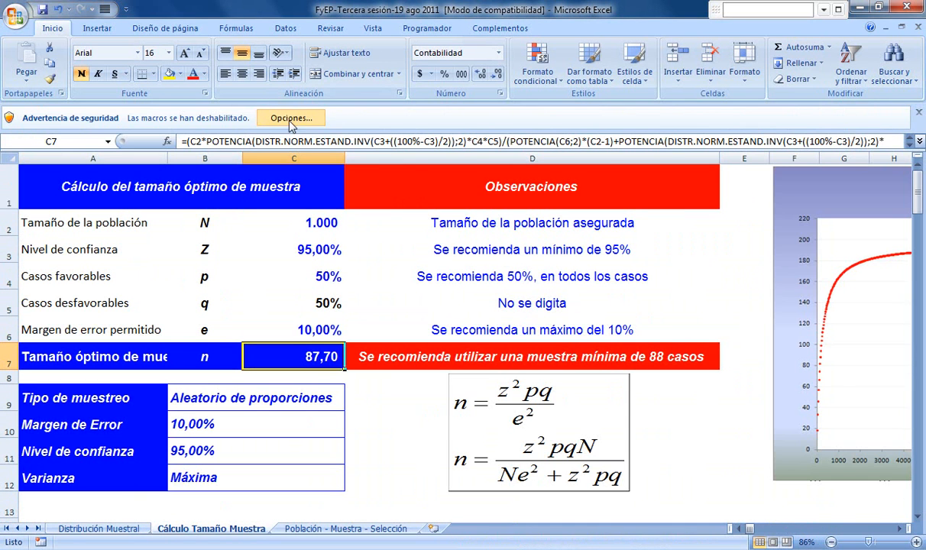
left_click(291, 120)
left_click(356, 304)
left_click(544, 414)
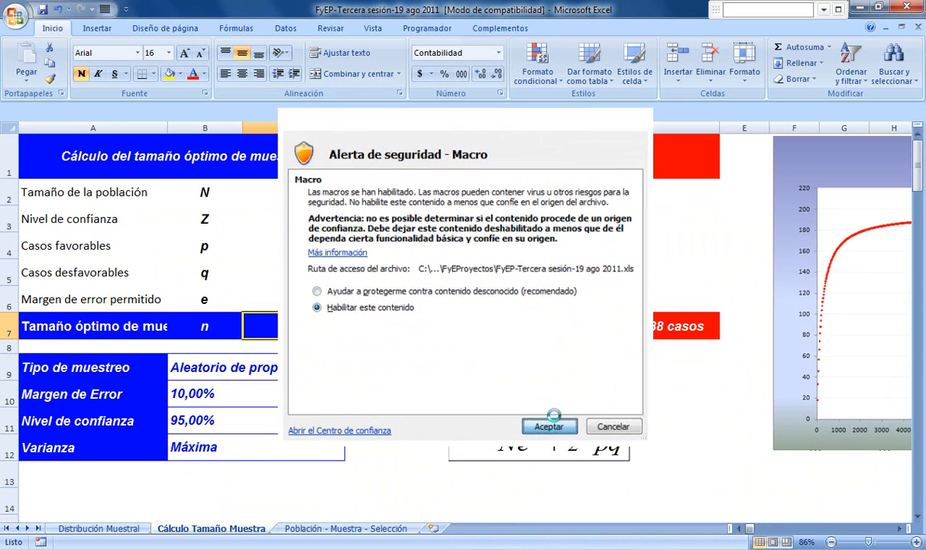
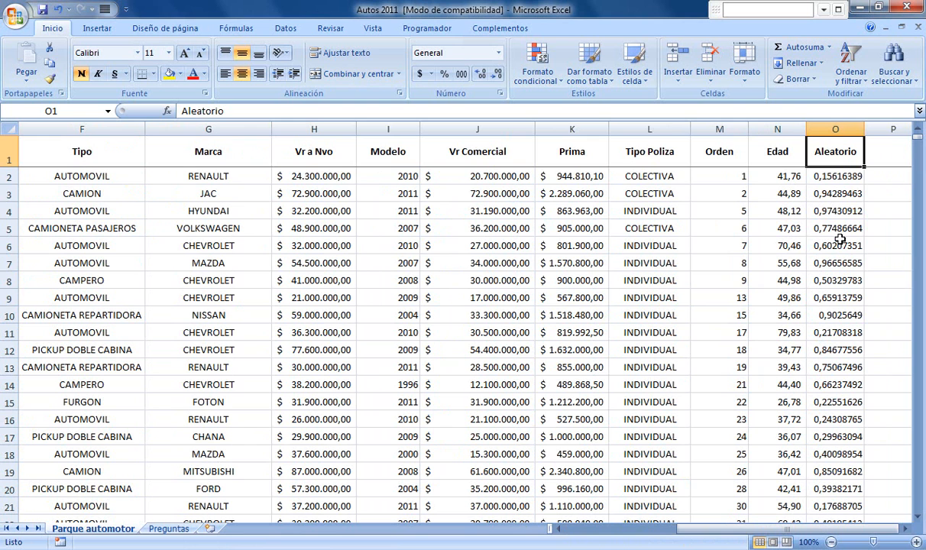
Sort the whole Parque automotor table by the Aleatorio values from smallest to largest, treating the first row as headers.
left_click(837, 130)
left_click(721, 263)
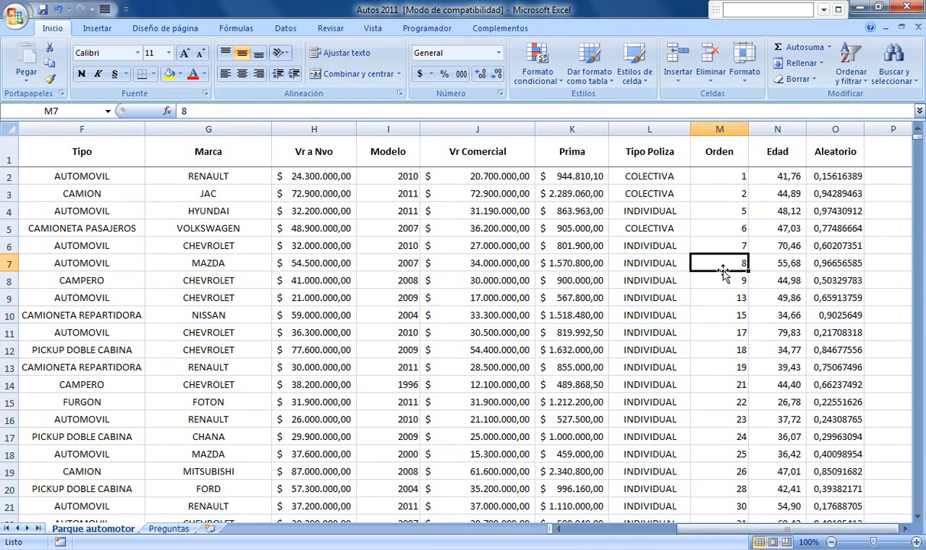
key("ctrl+Home")
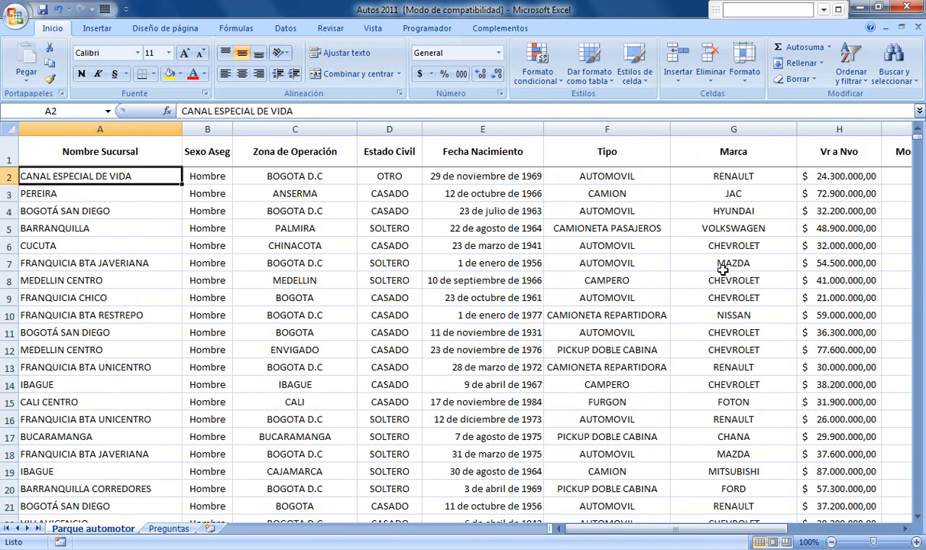
key("ctrl+a")
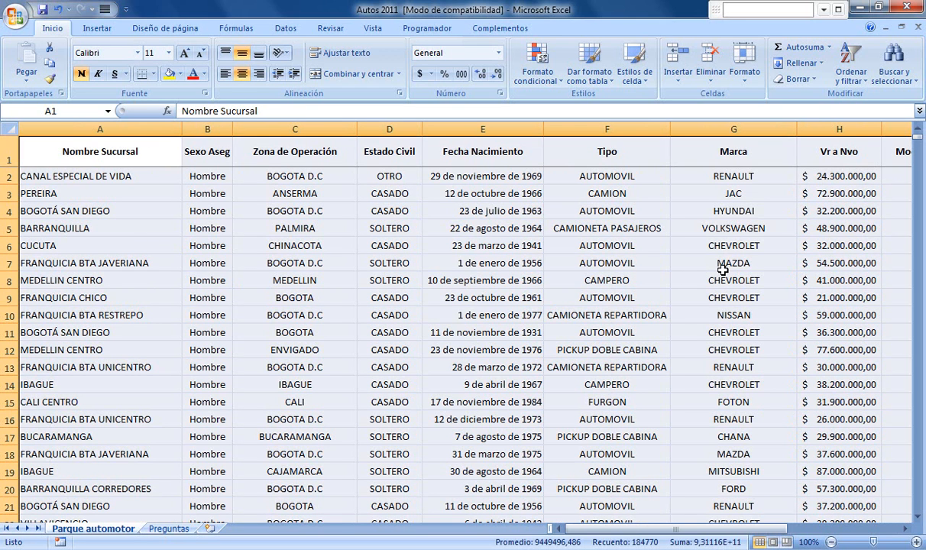
left_click(282, 32)
left_click(338, 62)
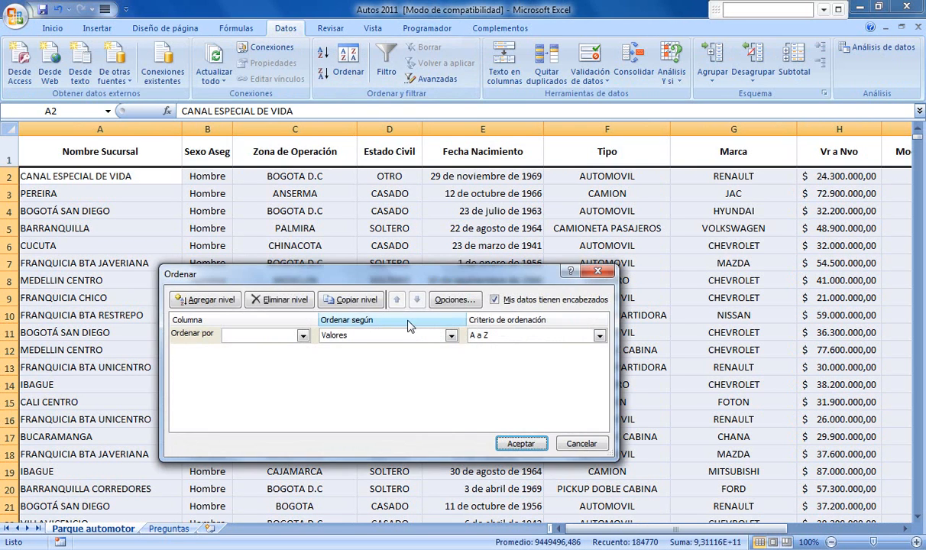
left_click(303, 336)
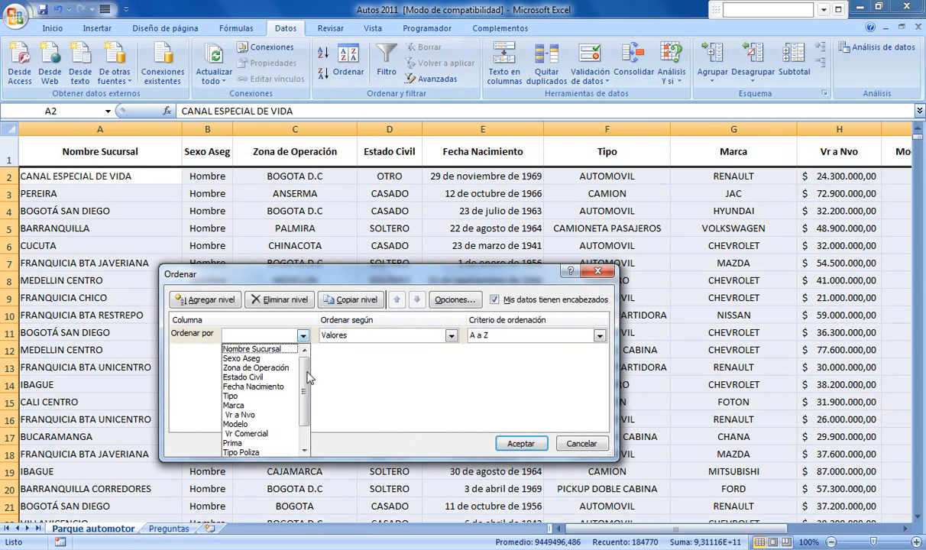
left_click(260, 452)
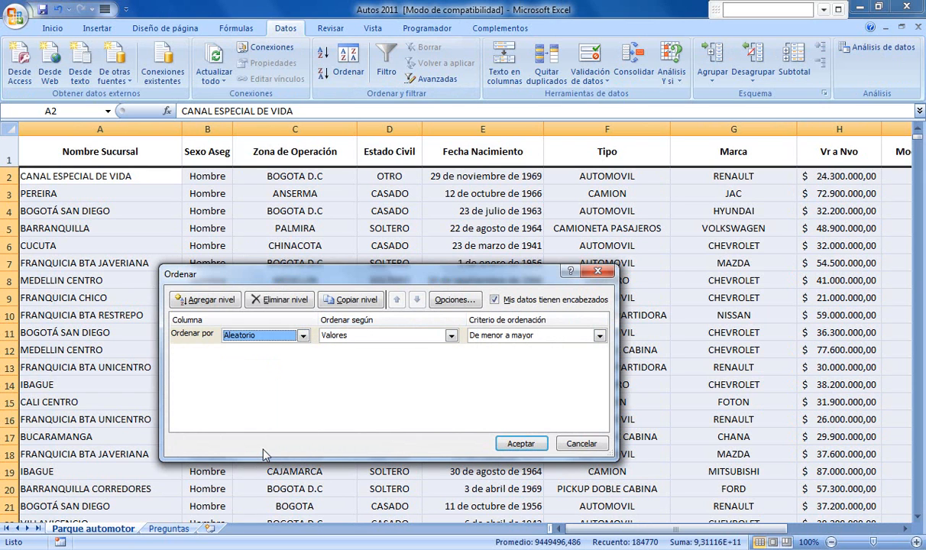
left_click(524, 442)
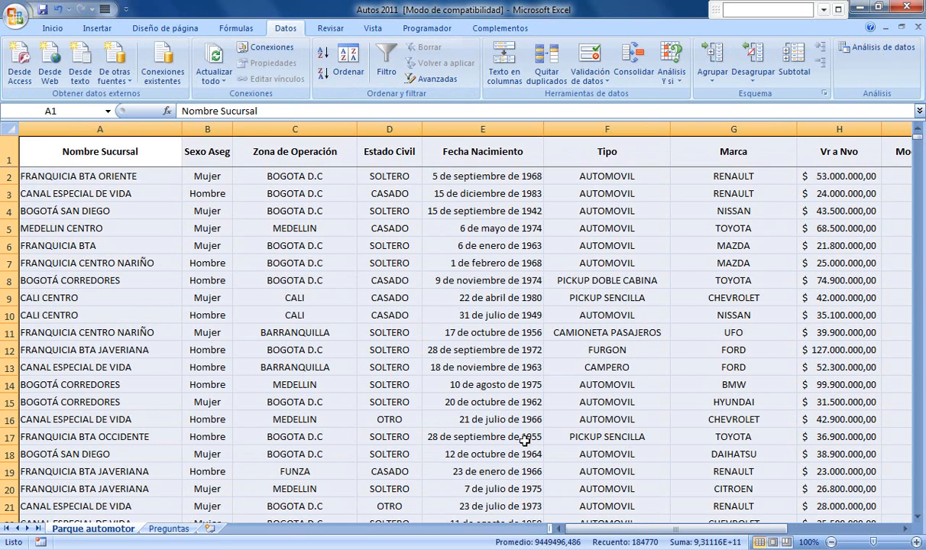
left_click(60, 150)
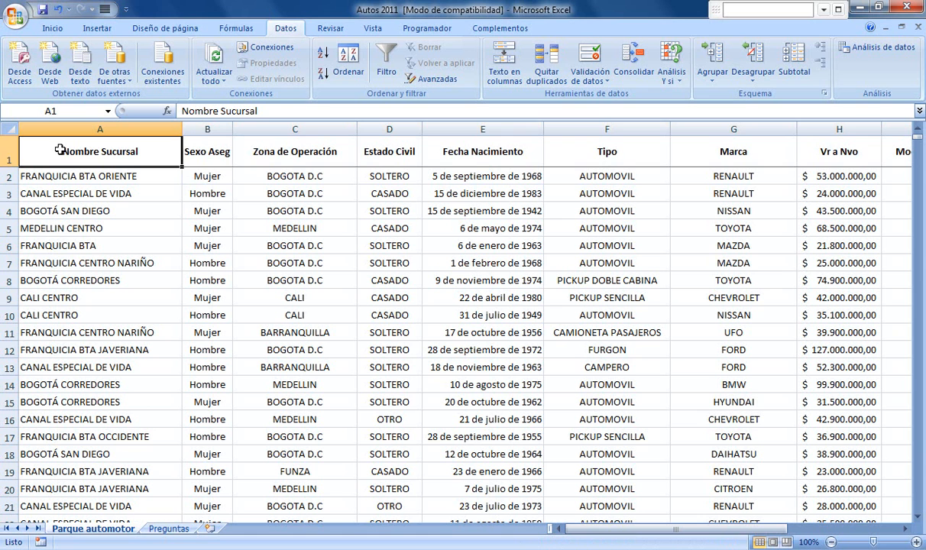
Copy rows 1 to 262 of the Parque automotor sheet, including the heading row.
left_click(7, 141)
left_click_drag(7, 142, 7, 314)
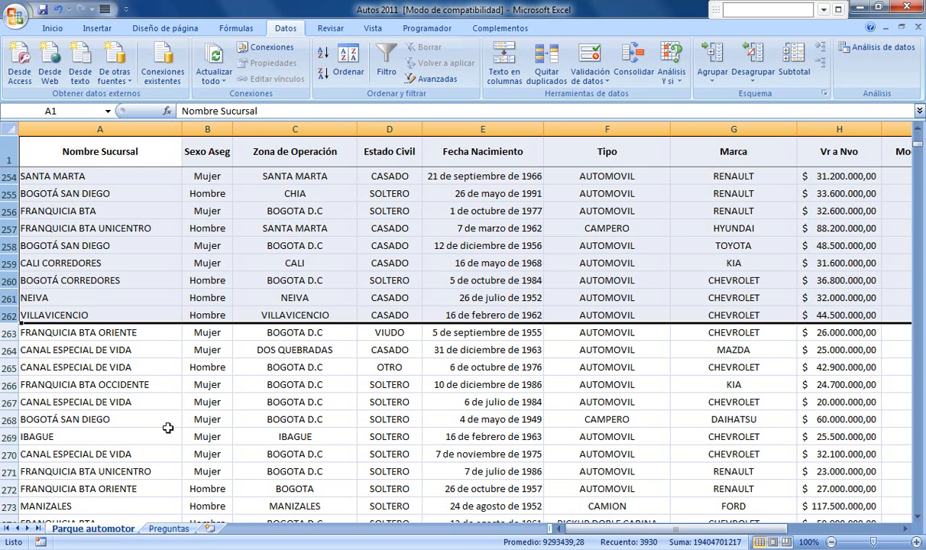
key("ctrl+c")
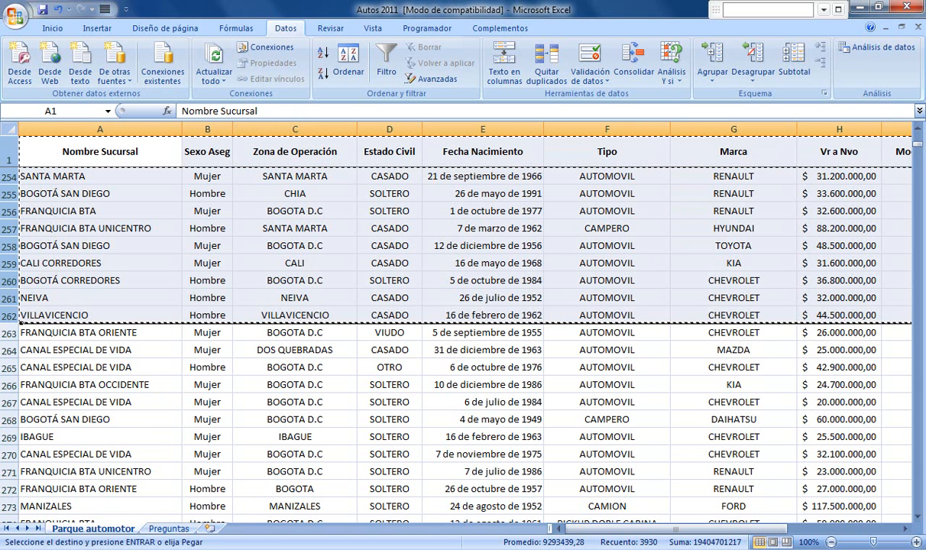
left_click(295, 549)
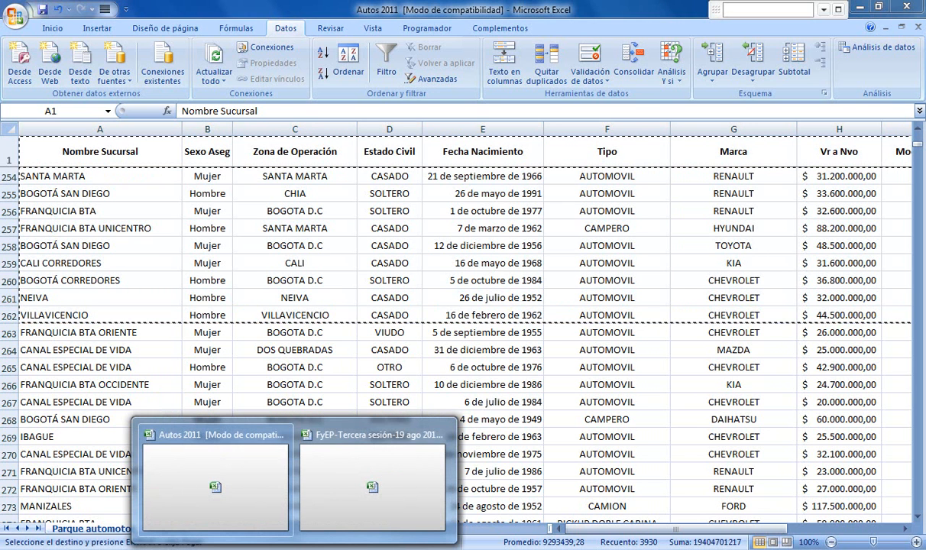
left_click(81, 399)
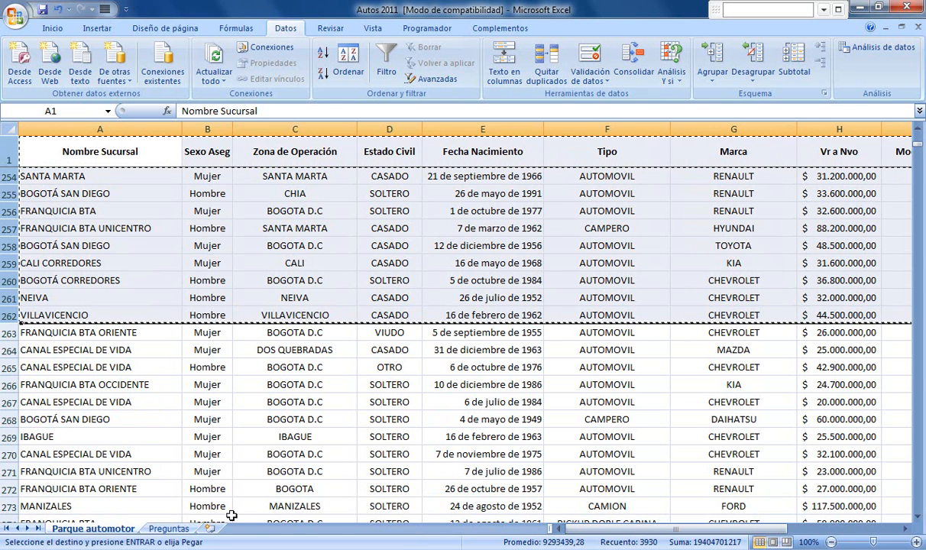
Add a new worksheet named "Muestra" and place it between Parque automotor and Preguntas.
left_click(210, 528)
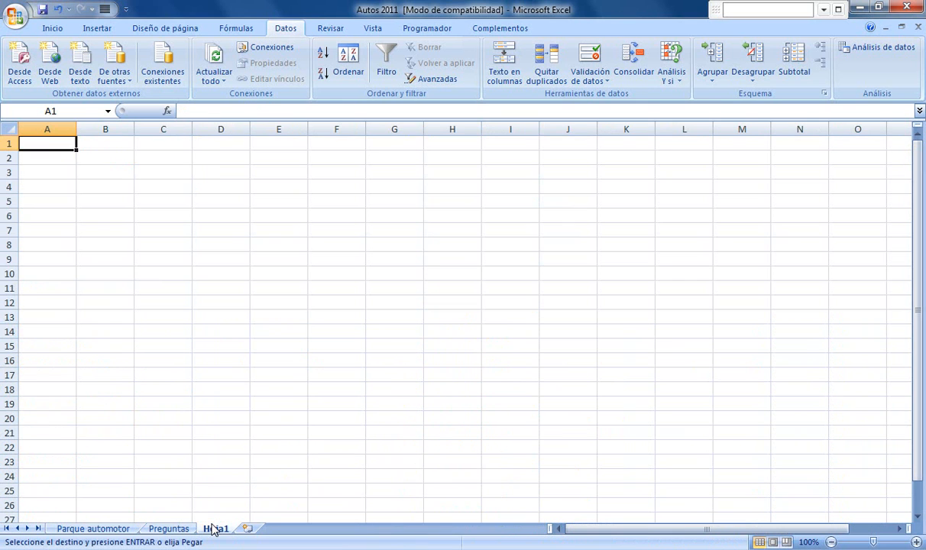
double_click(216, 529)
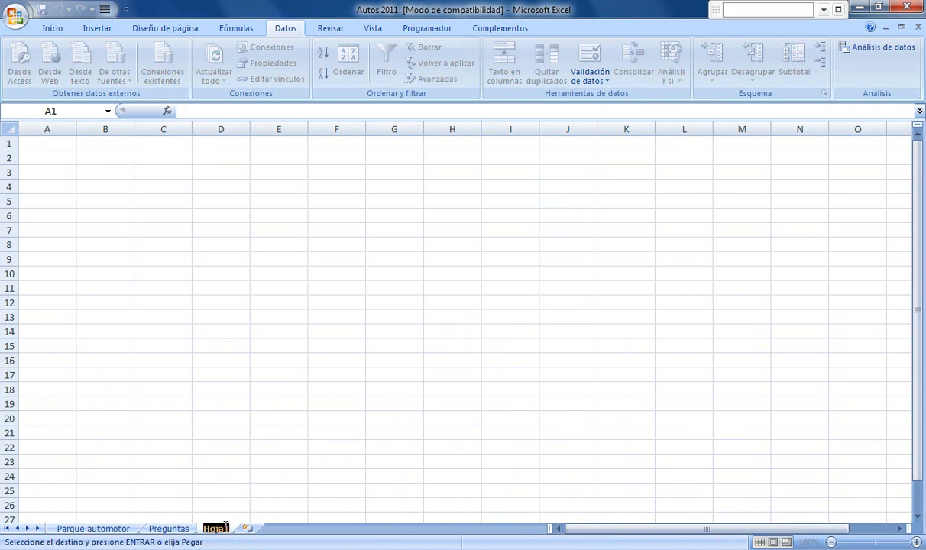
type("Muestra")
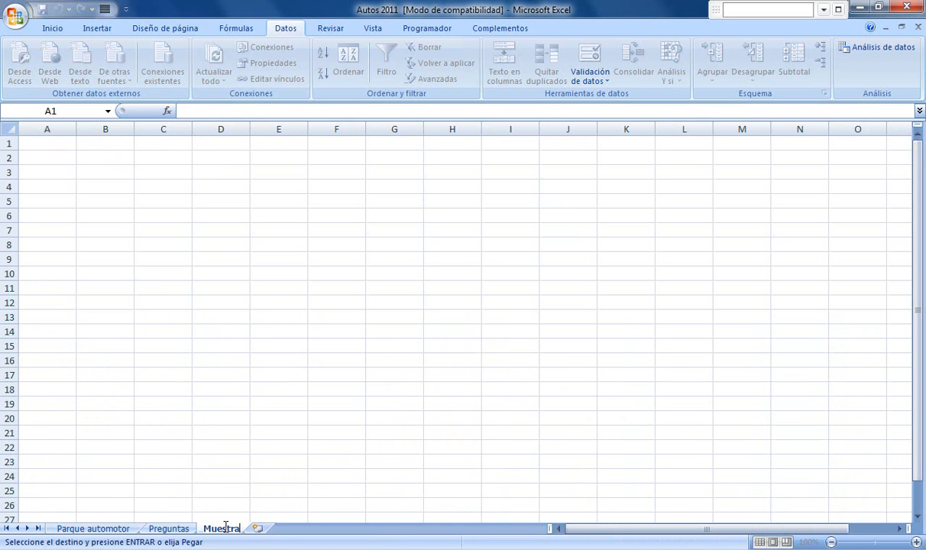
key("Return")
left_click_drag(224, 529, 171, 526)
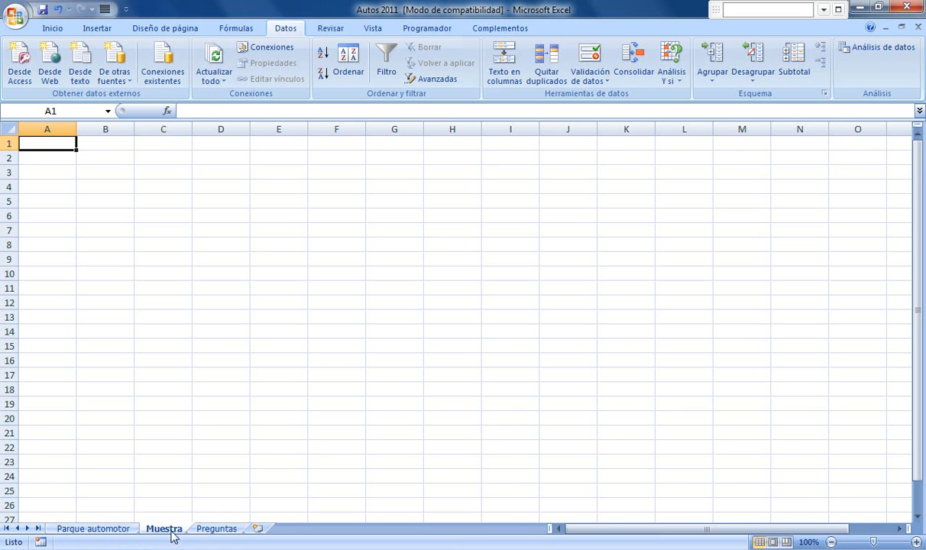
Copy the selected rows of Parque automotor again and paste them into the Muestra sheet starting at A1.
left_click(113, 530)
key("ctrl+c")
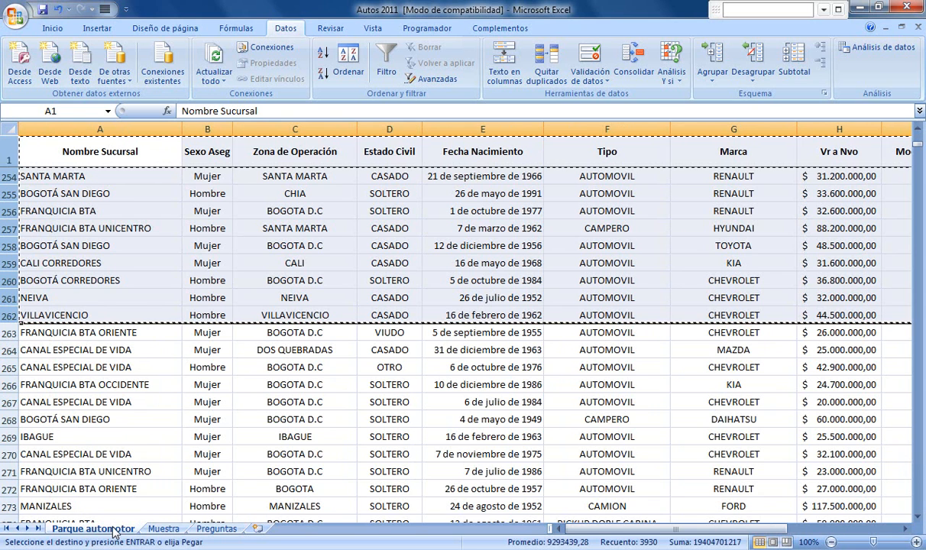
left_click(165, 530)
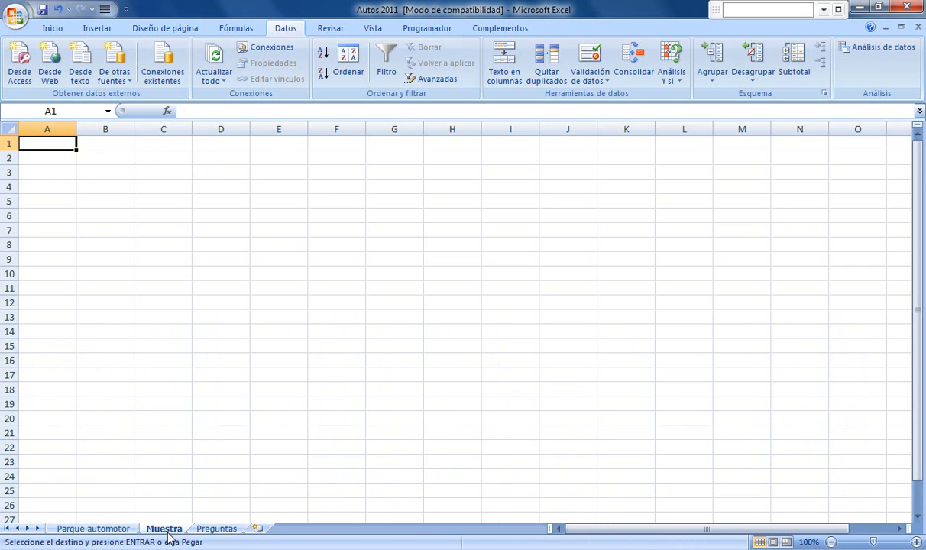
key("Return")
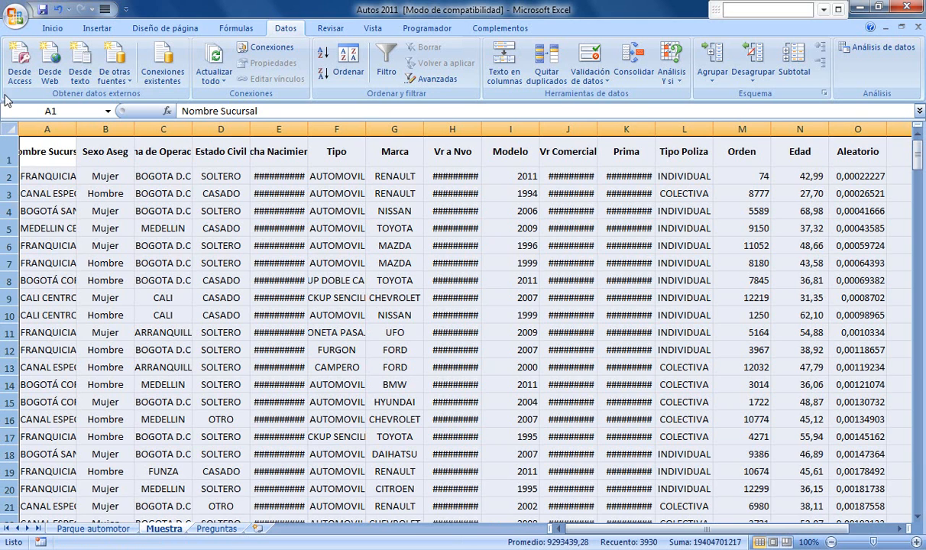
Autofit all column widths on the Muestra sheet and freeze its heading row above row 2.
left_click(7, 128)
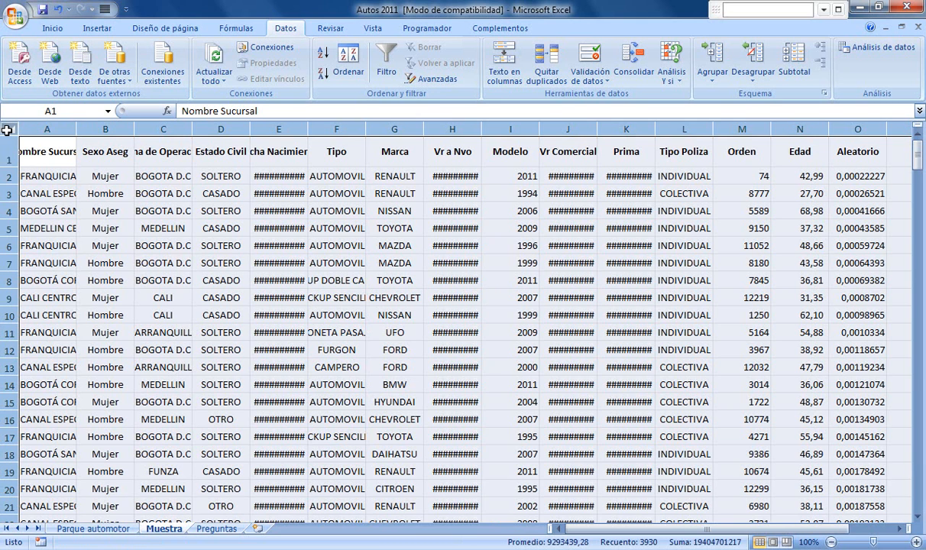
double_click(76, 129)
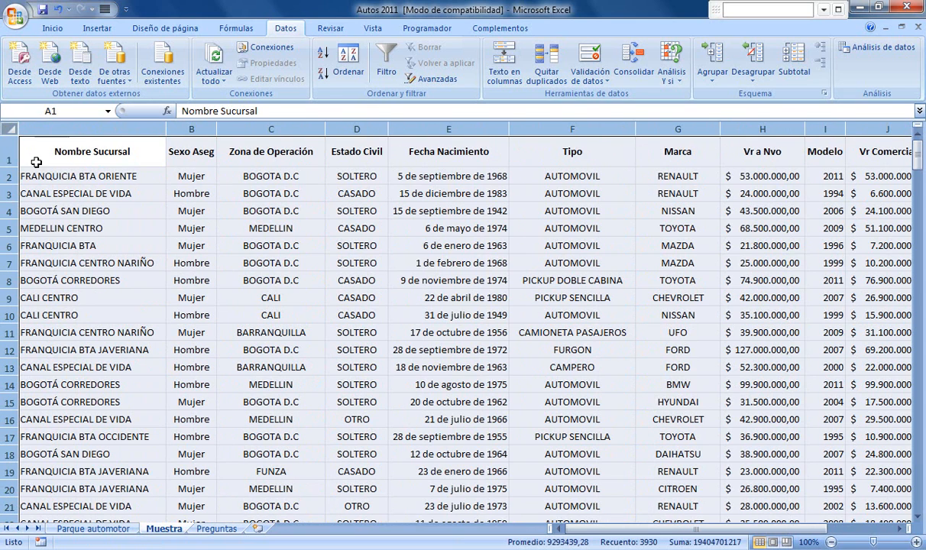
left_click(6, 176)
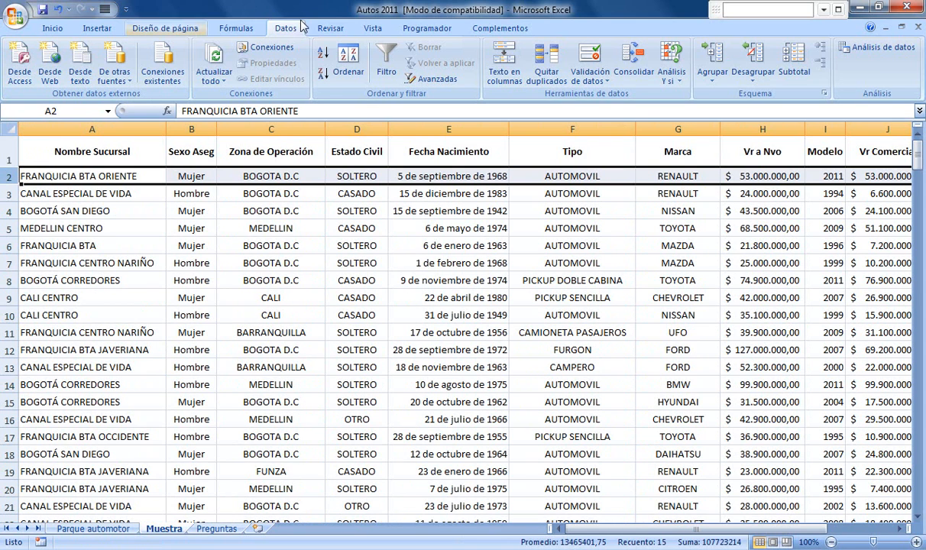
left_click(380, 34)
left_click(564, 80)
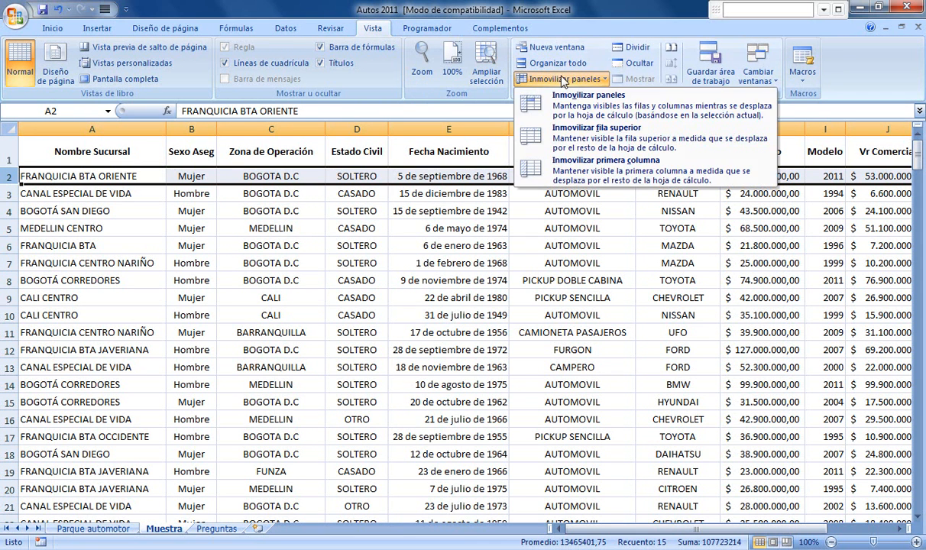
left_click(584, 100)
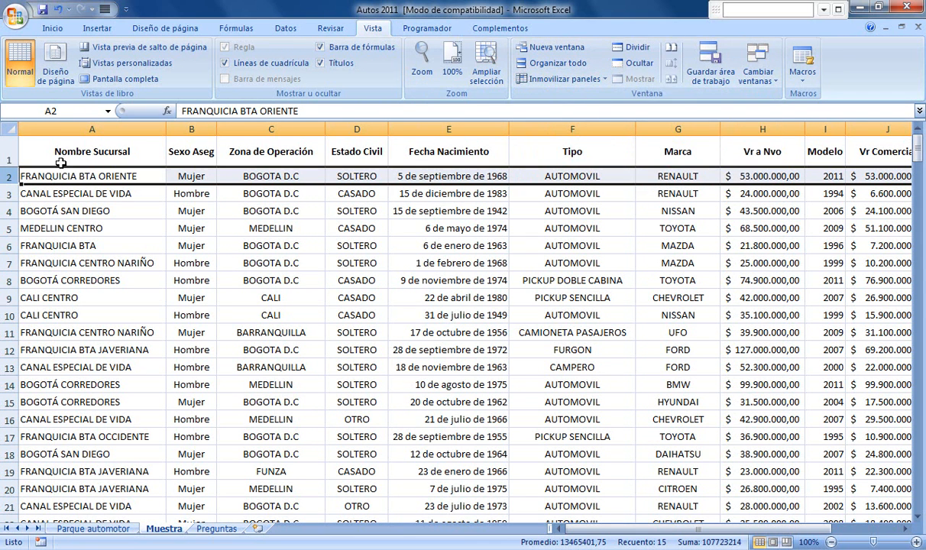
Save the Autos 2011 workbook with cell A1 selected and look over the Sexo Aseg column.
left_click(50, 142)
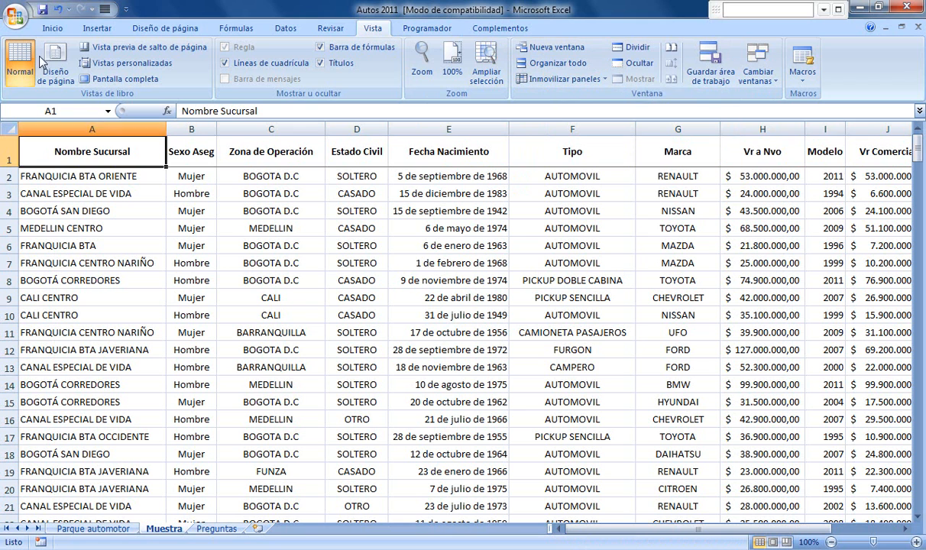
left_click(44, 12)
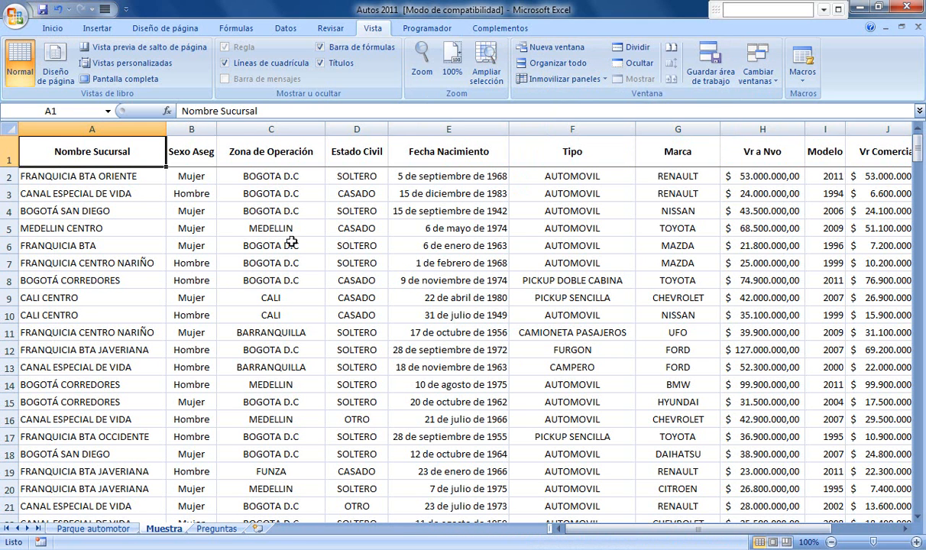
left_click(192, 130)
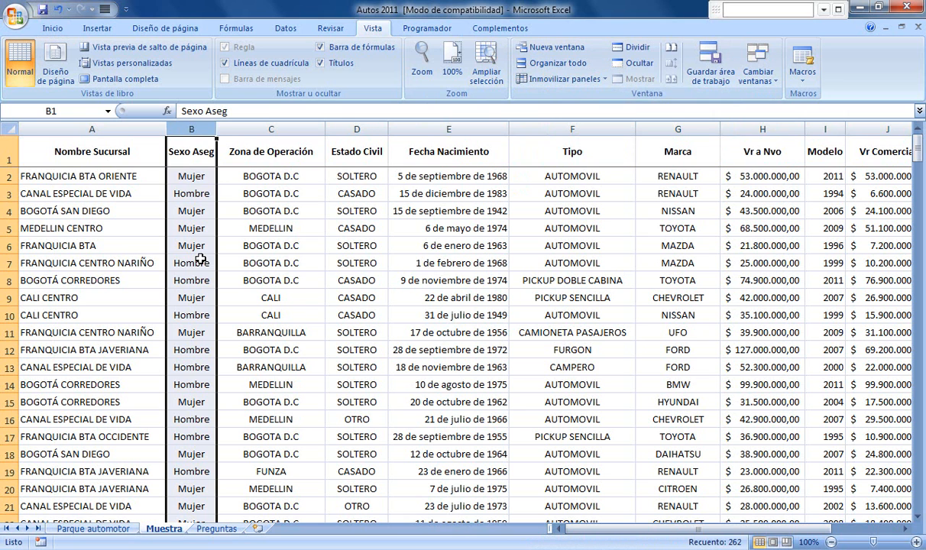
left_click(49, 140)
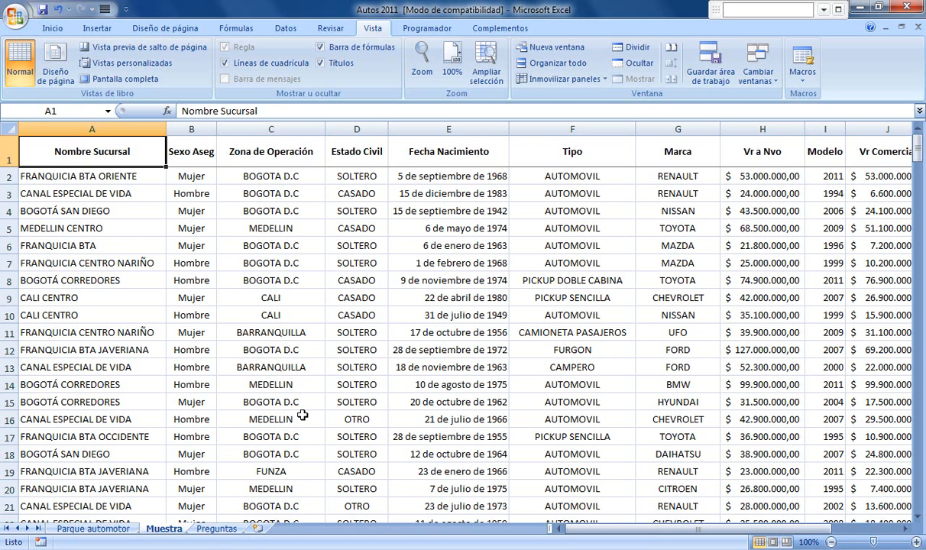
Open the VBATablaDeFrecuencias workbook from the FyEProyectos folder and enable its macro content.
mouse_move(295, 549)
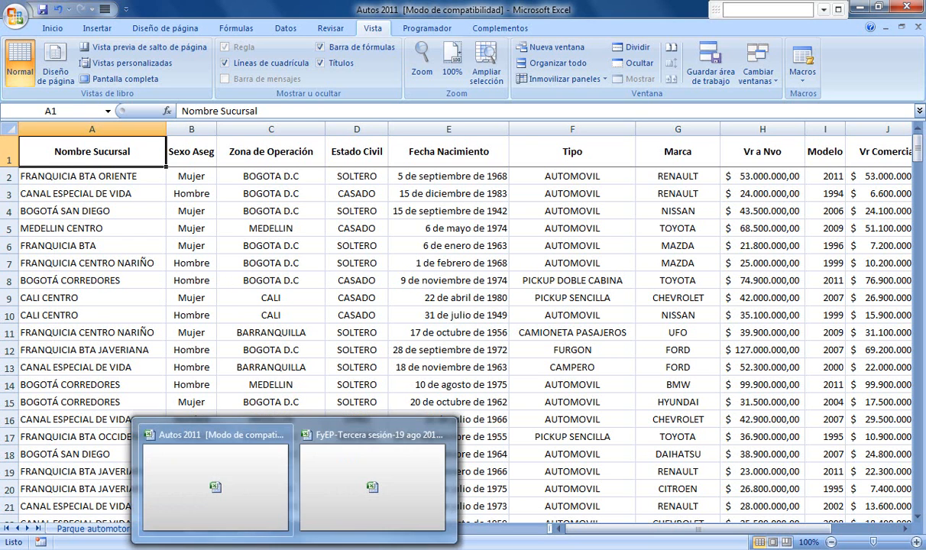
left_click(873, 8)
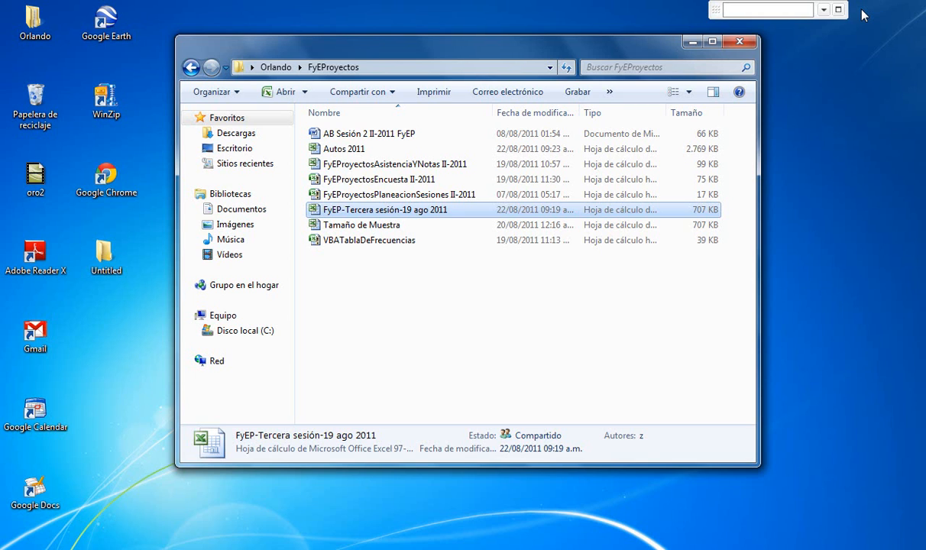
left_click(402, 243)
double_click(403, 246)
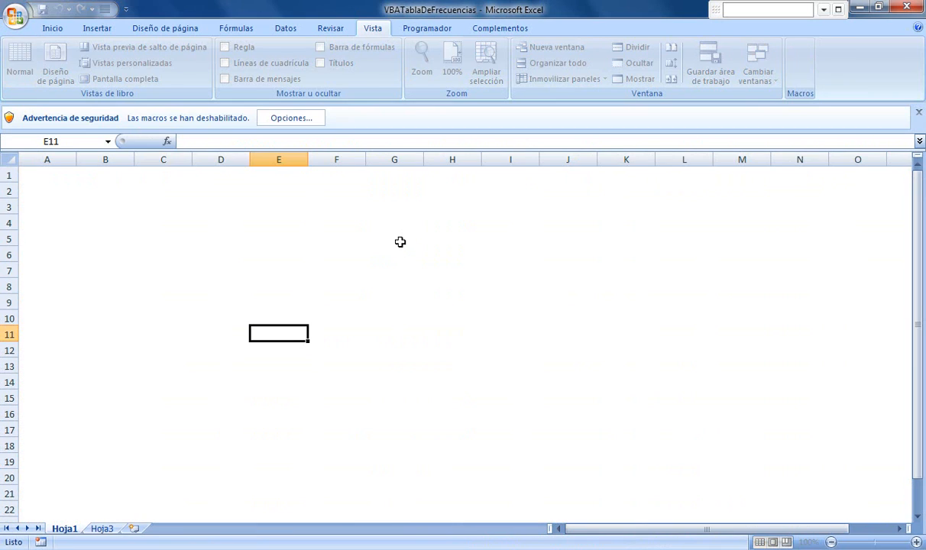
left_click(300, 117)
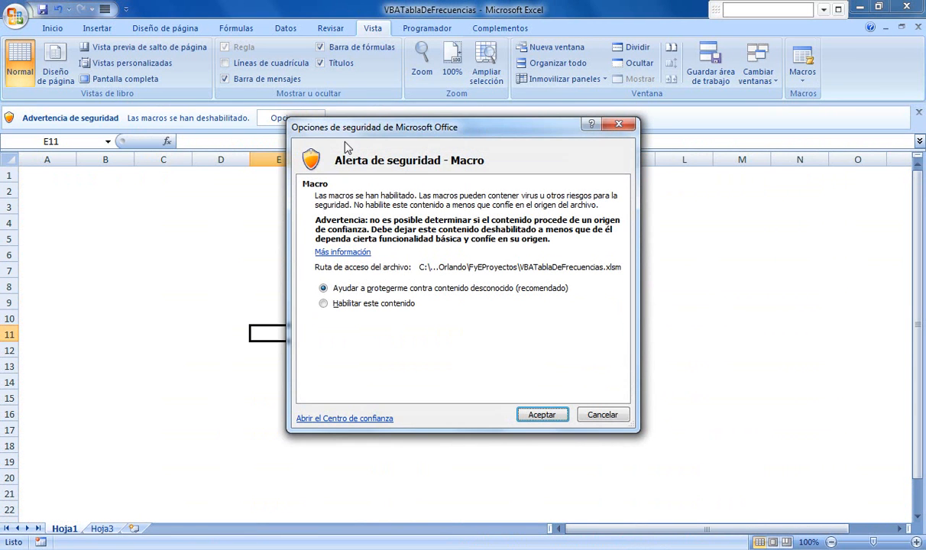
left_click(350, 305)
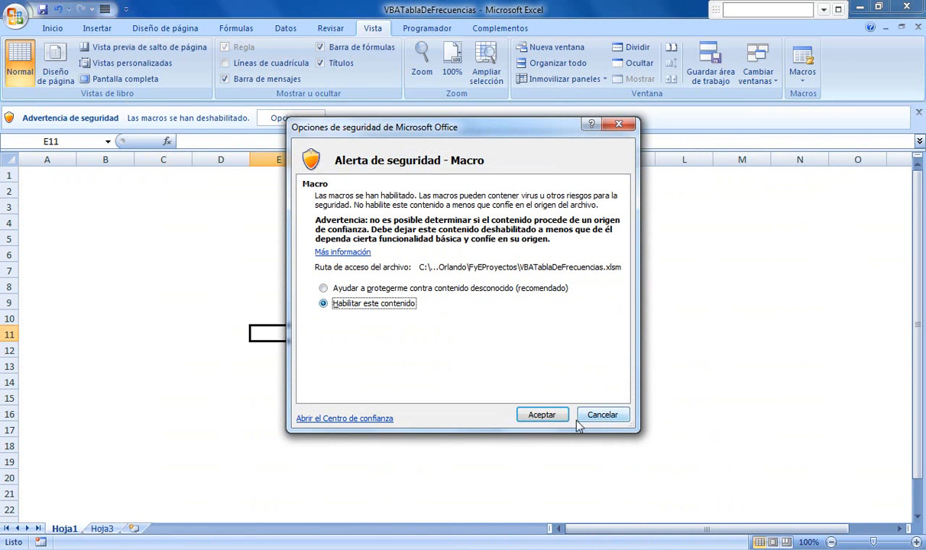
left_click(542, 415)
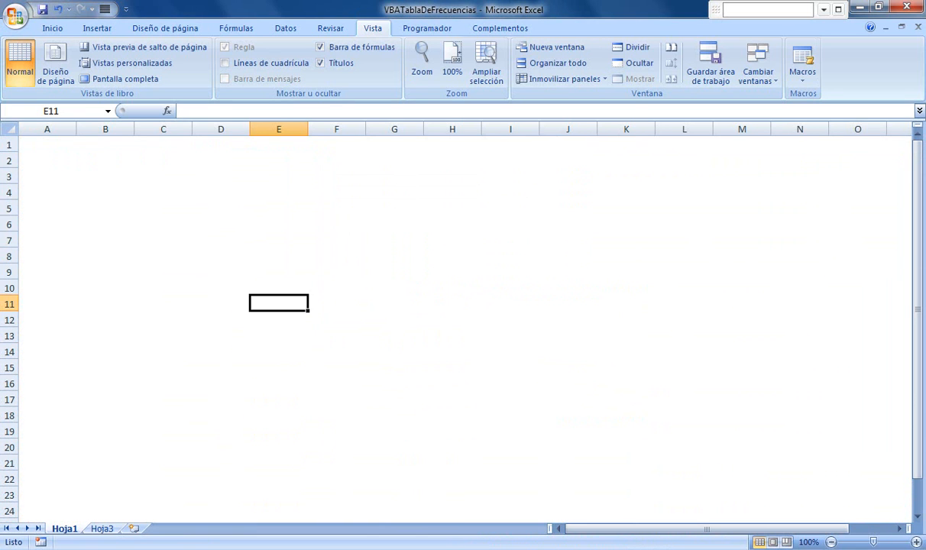
Switch back to the Autos 2011 workbook and copy the entire Muestra sheet.
left_click(294, 549)
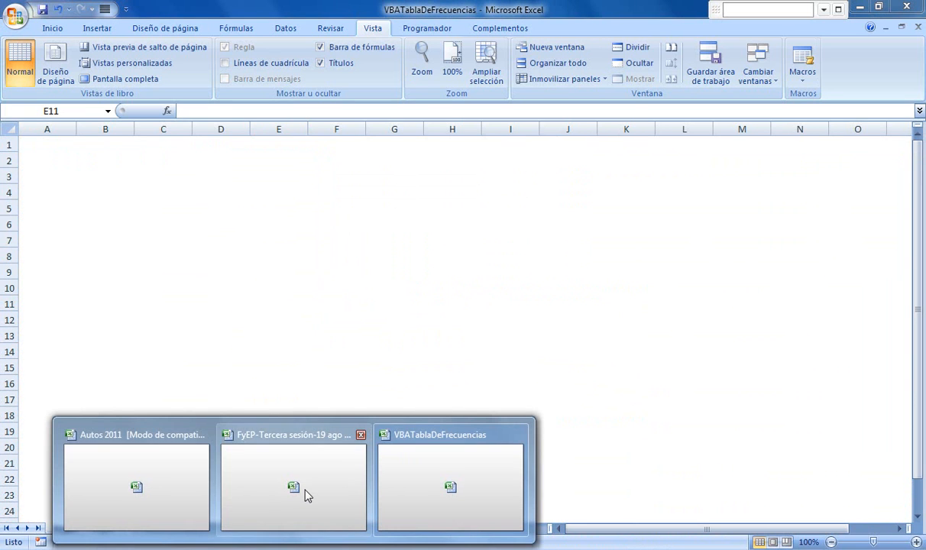
left_click(149, 489)
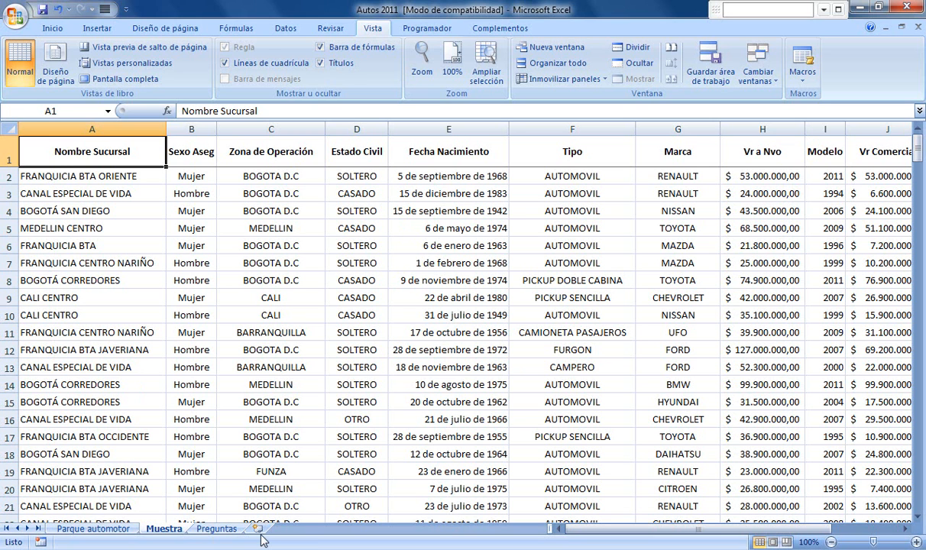
left_click(271, 246)
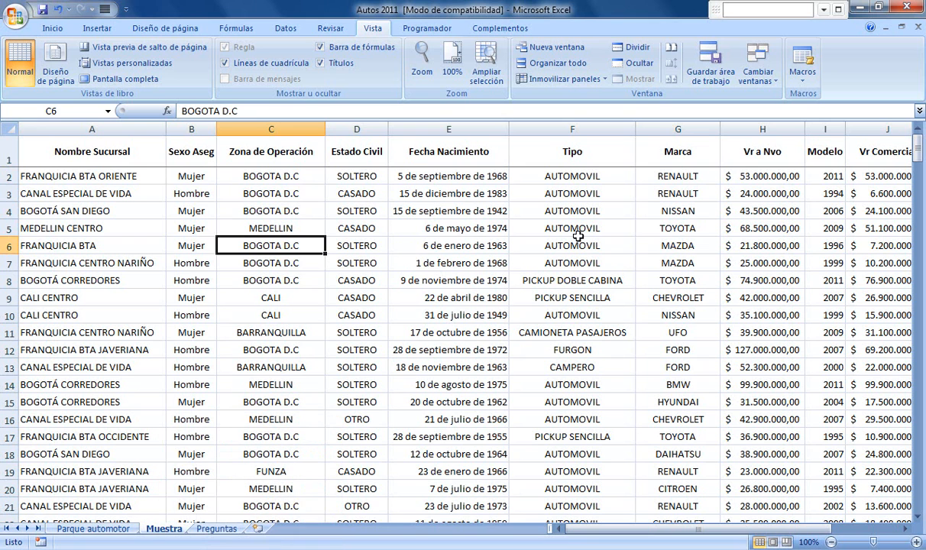
left_click(434, 295)
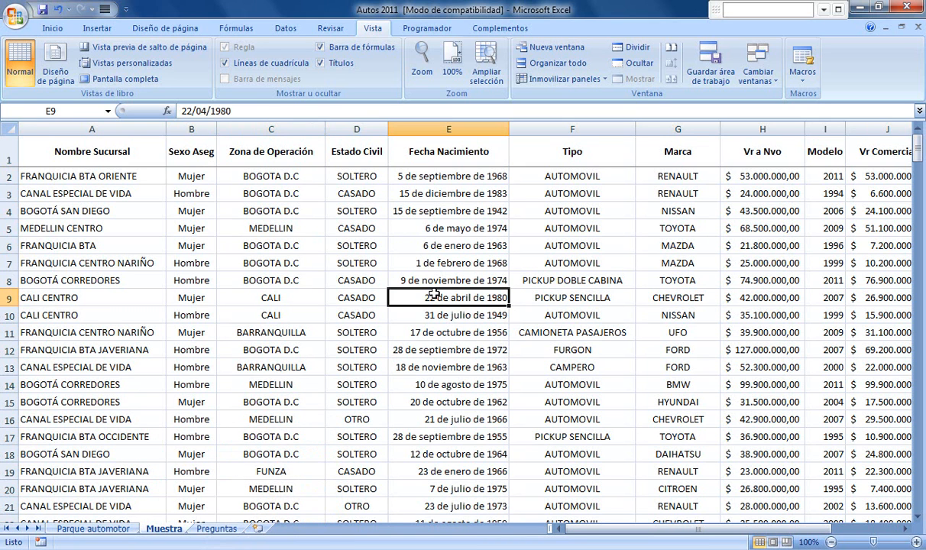
left_click(158, 246)
key("ctrl+Home")
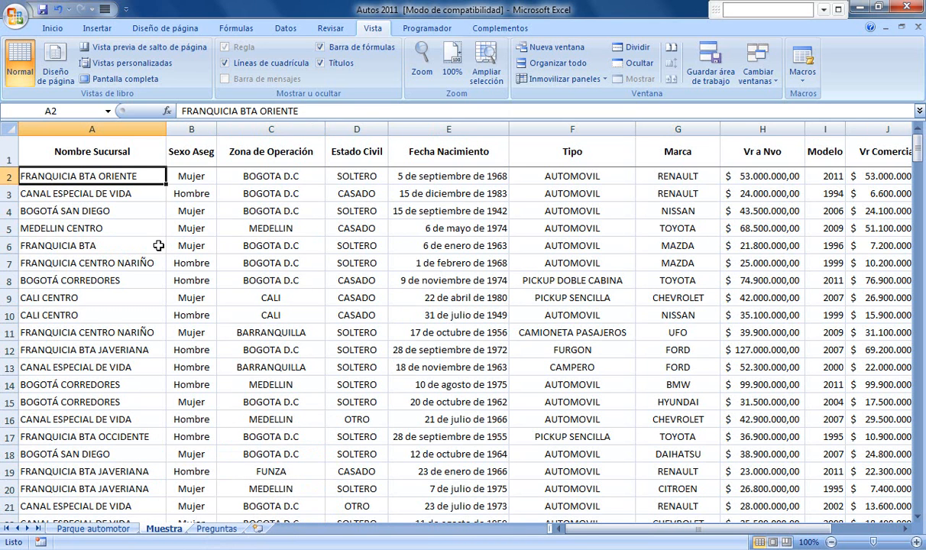
left_click(5, 126)
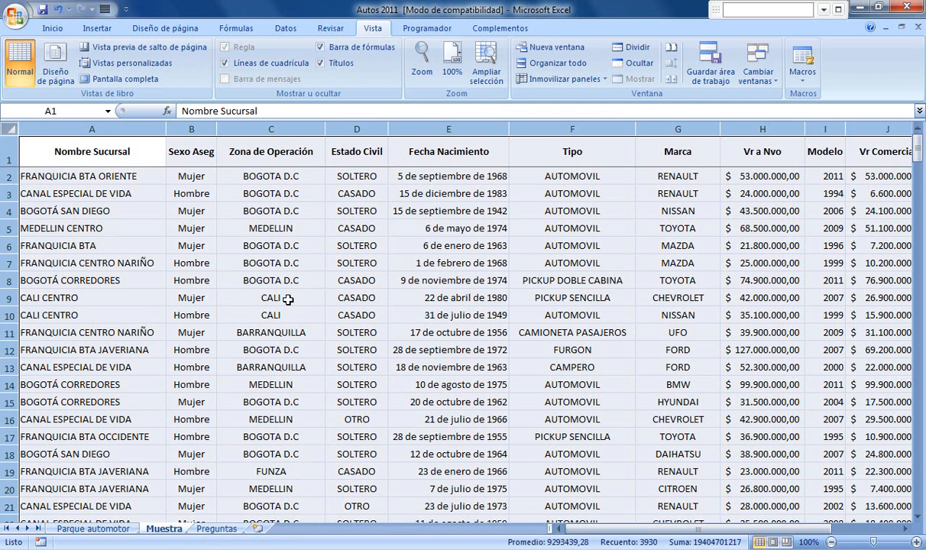
key("ctrl+c")
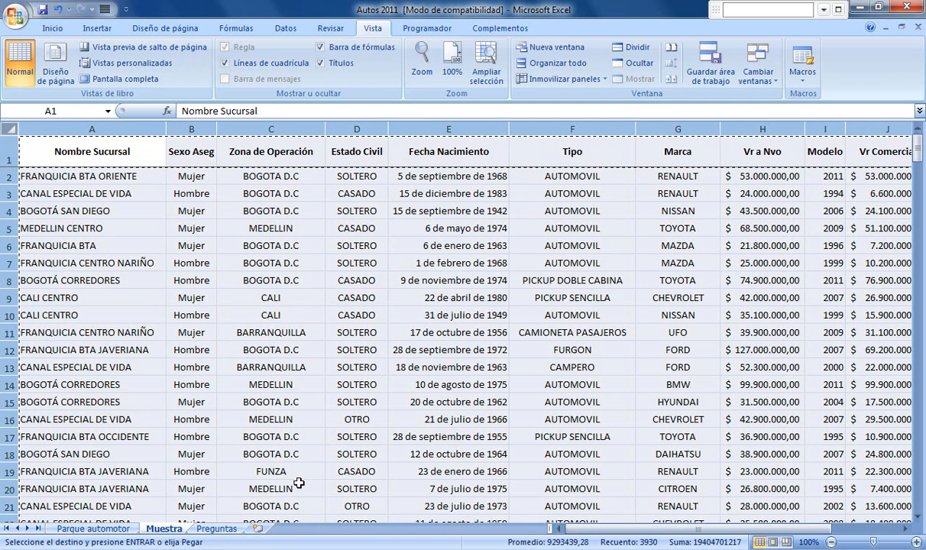
Switch to the VBATablaDeFrecuencias workbook and paste the copied sample into Hoja1 starting at A1.
left_click(294, 549)
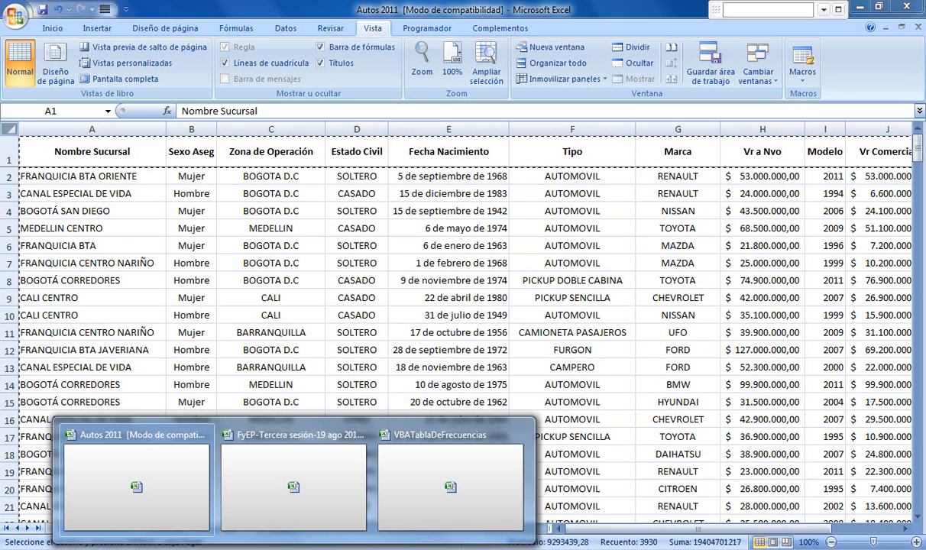
left_click(462, 488)
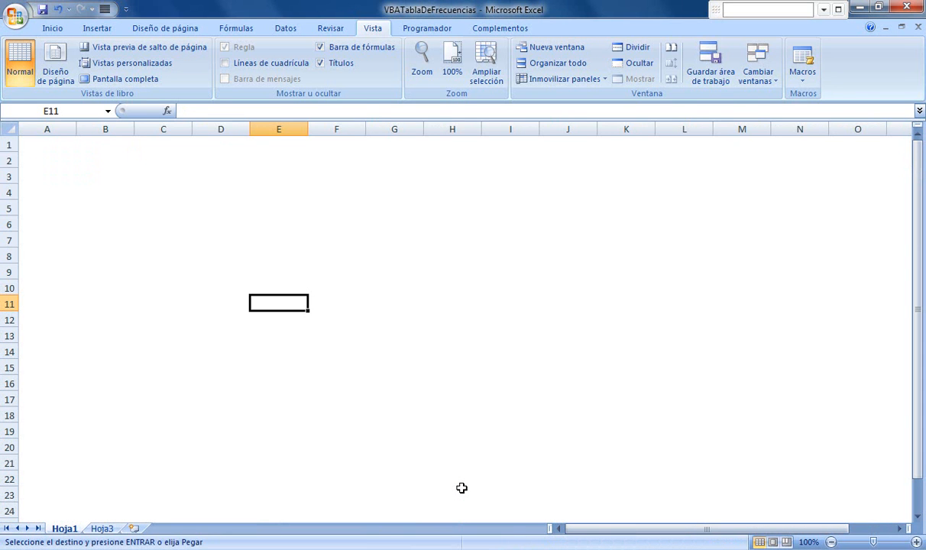
key("ctrl+Home")
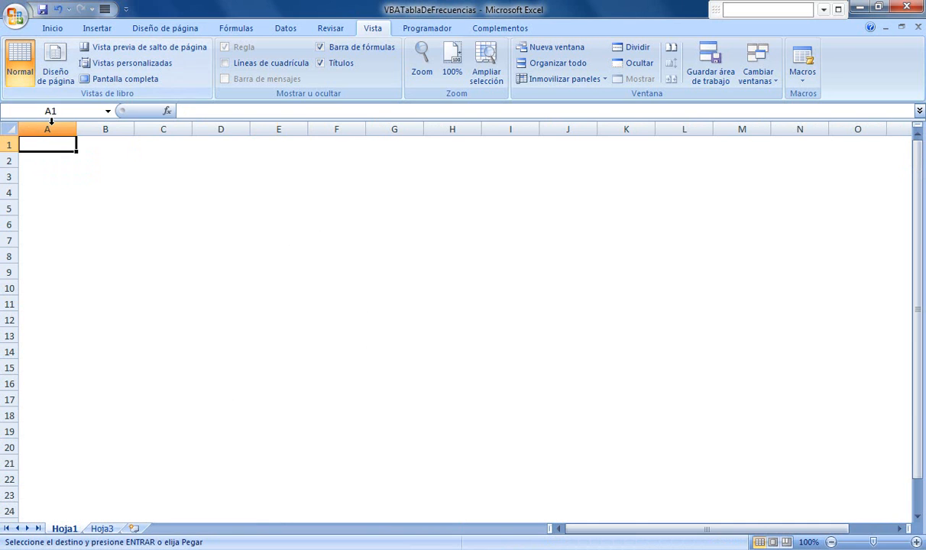
key("Return")
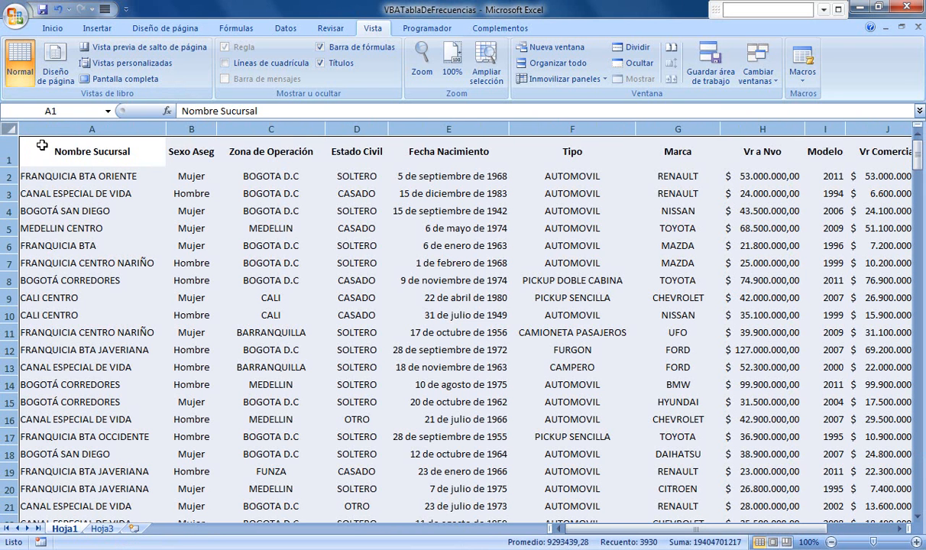
Freeze the heading row of Hoja1 above row 2 and return to the first data cell.
key("Down")
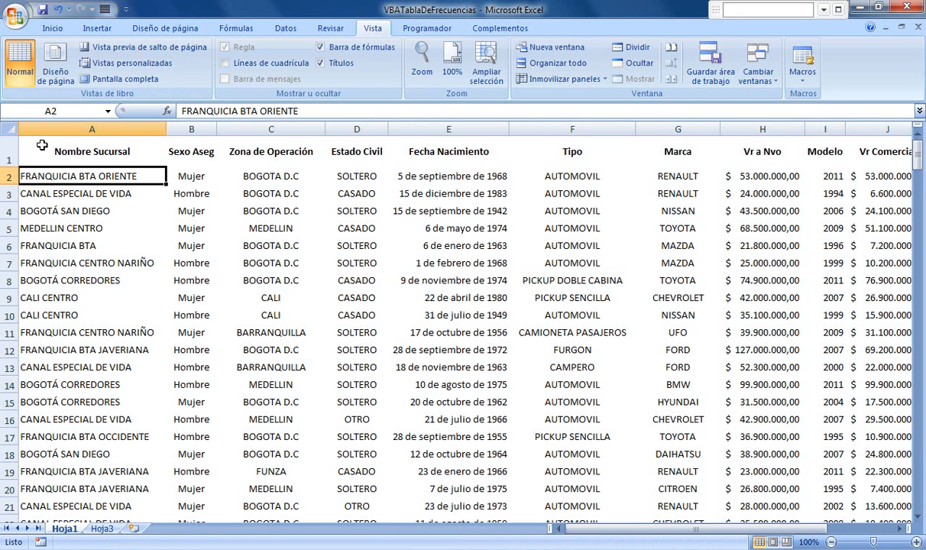
left_click(7, 175)
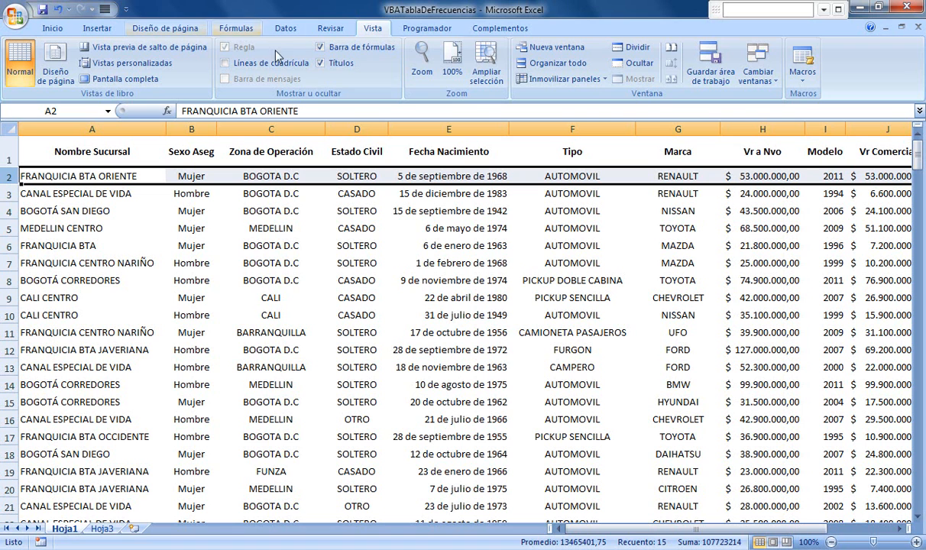
left_click(562, 78)
left_click(573, 98)
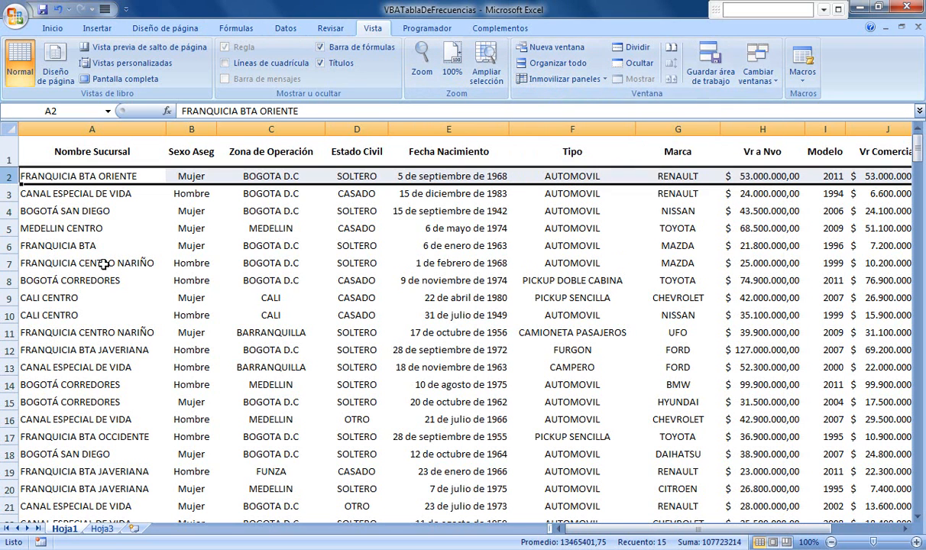
left_click(98, 259)
key("ctrl+Home")
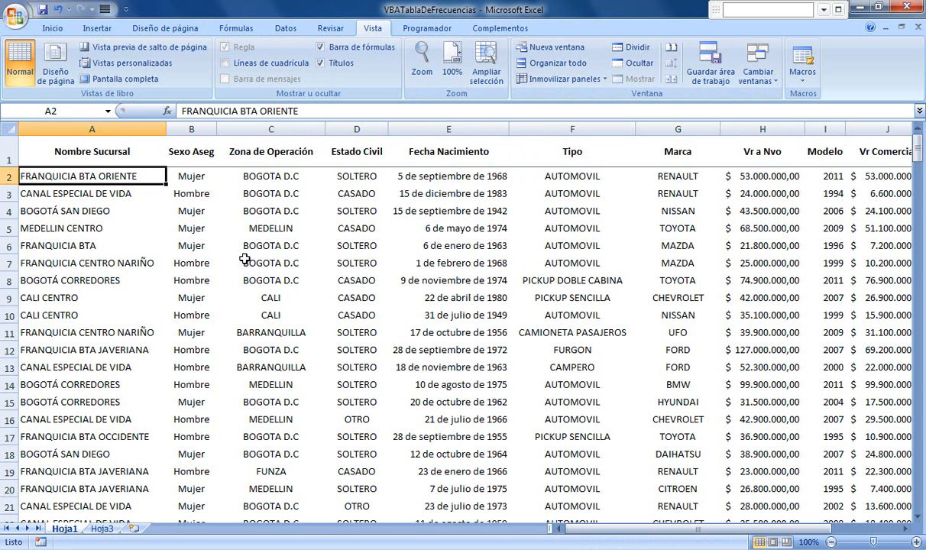
Build the Sexo Aseg frequency table at Hoja3 cell A1 with the frequency-table macro, ordered by Fr. absoluta.
key("ctrl+t")
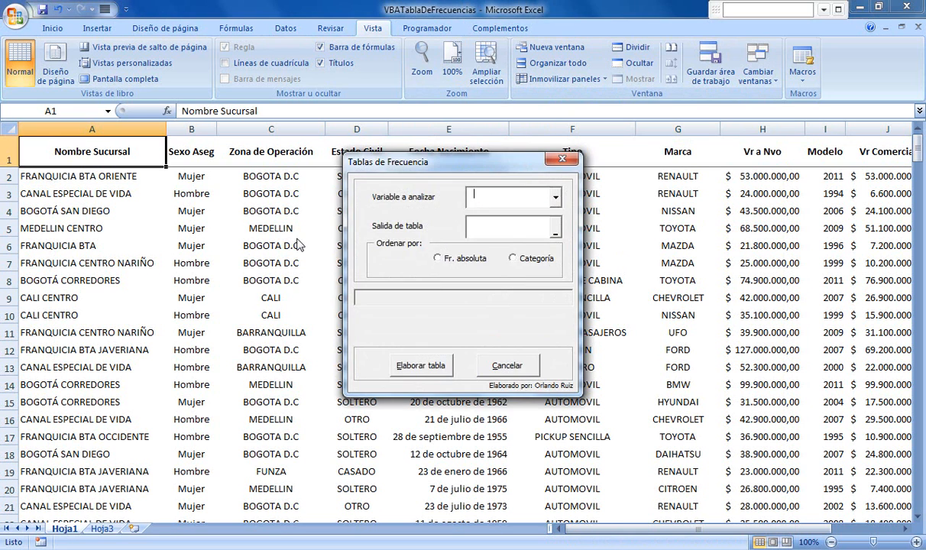
left_click(558, 196)
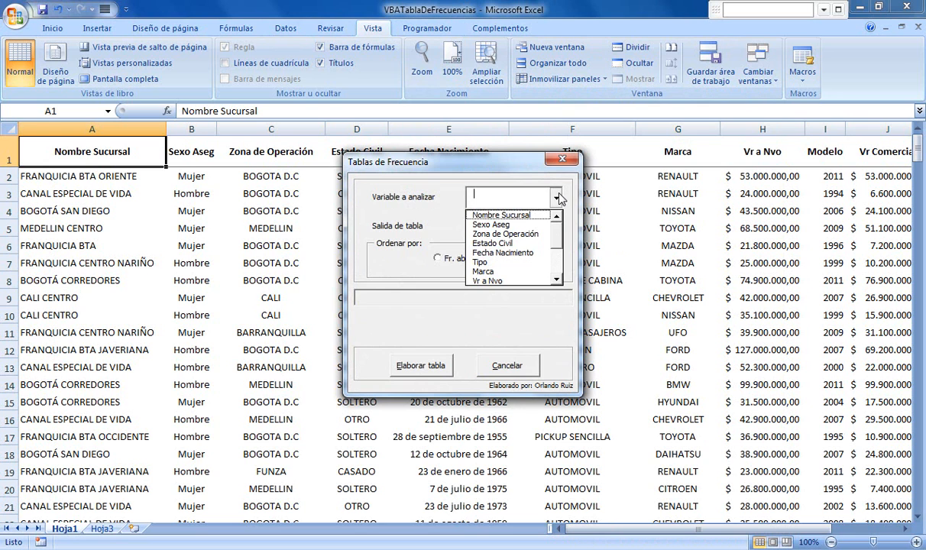
left_click(525, 224)
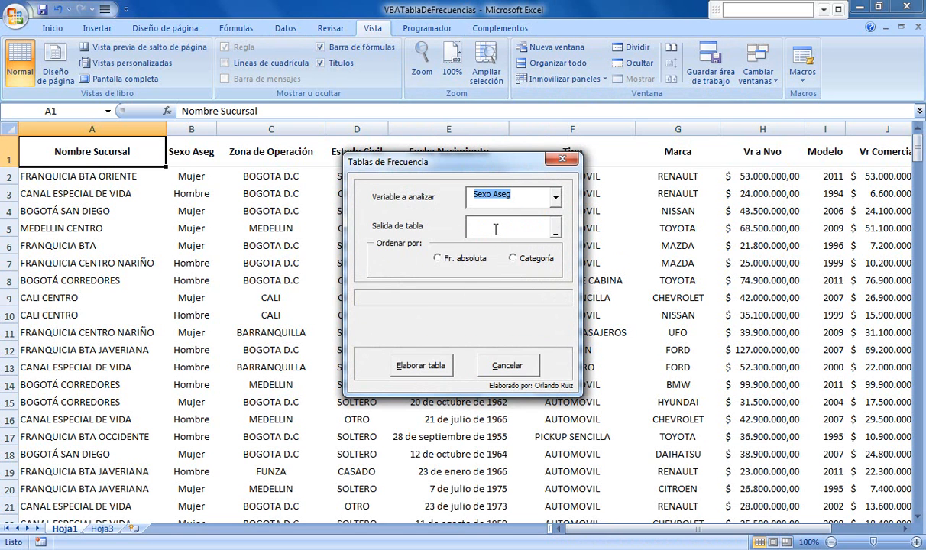
left_click(495, 229)
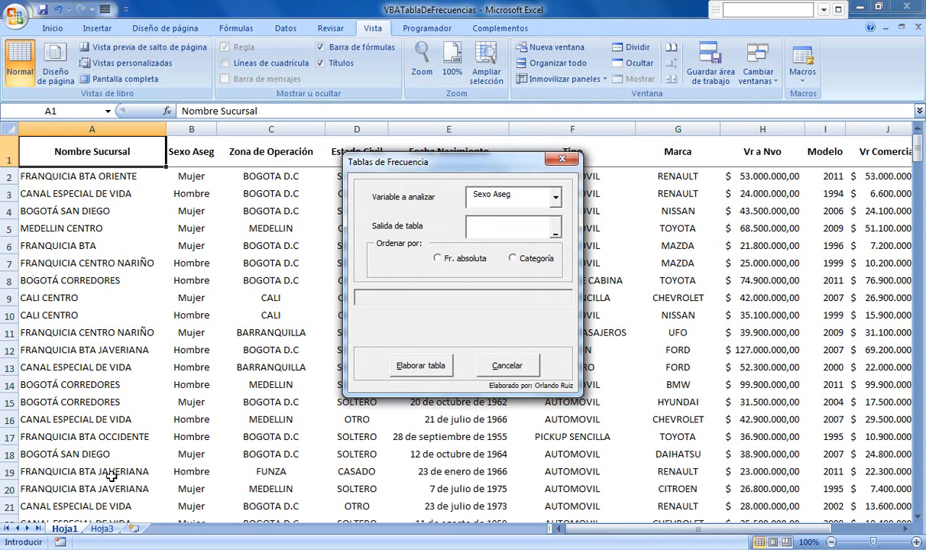
left_click(103, 529)
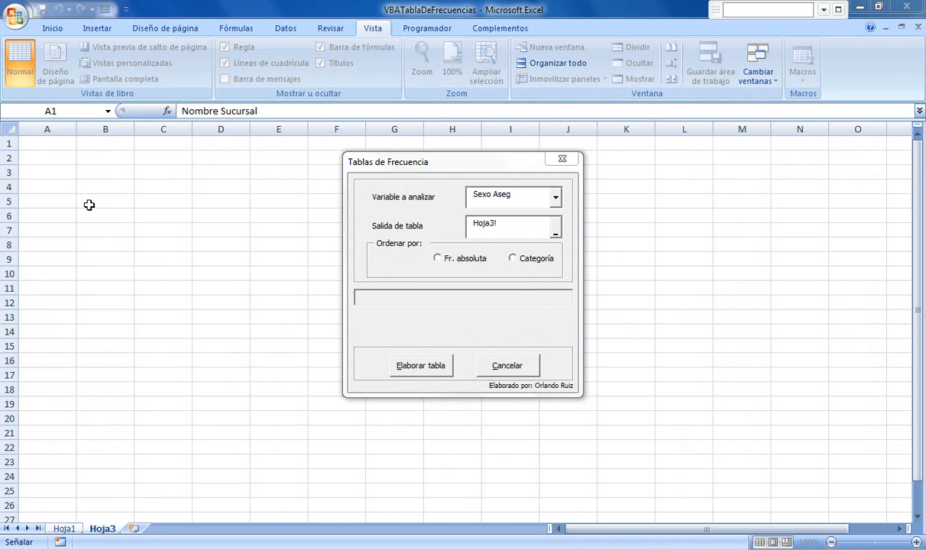
left_click(47, 145)
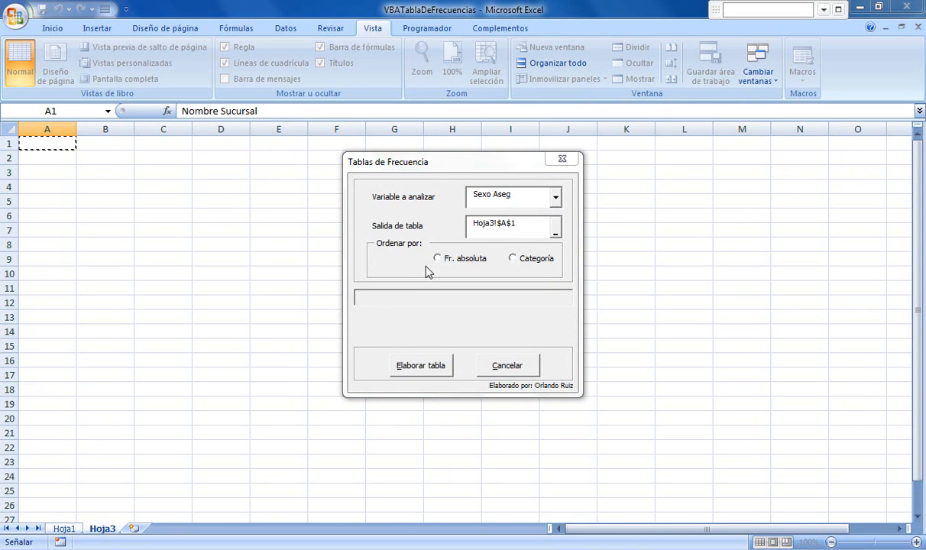
left_click(449, 259)
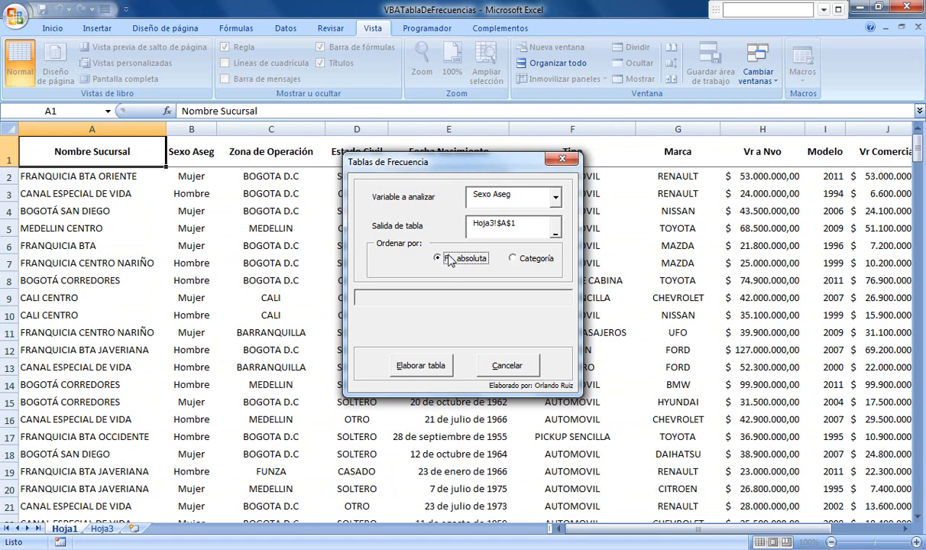
left_click(428, 368)
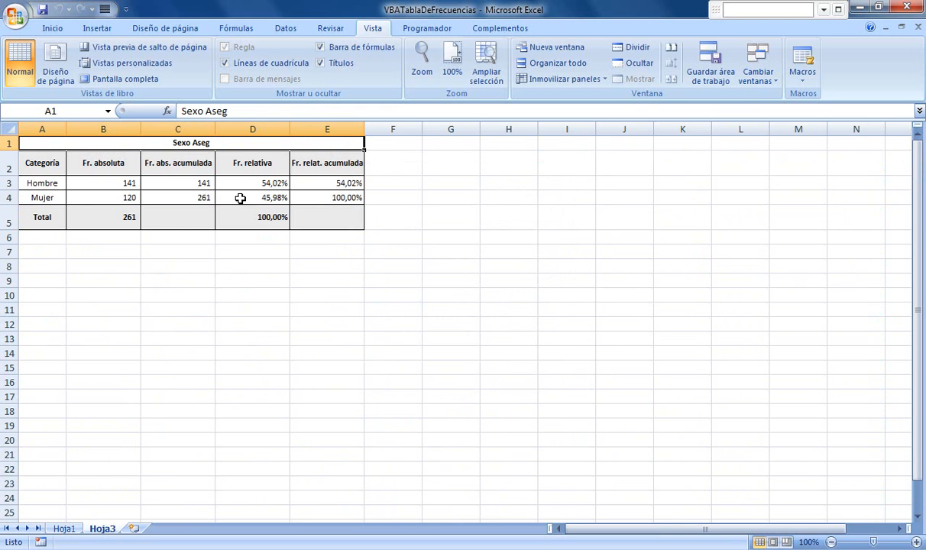
Examine the relative frequencies of Hombre and Mujer in the Sexo Aseg table.
left_click(276, 182)
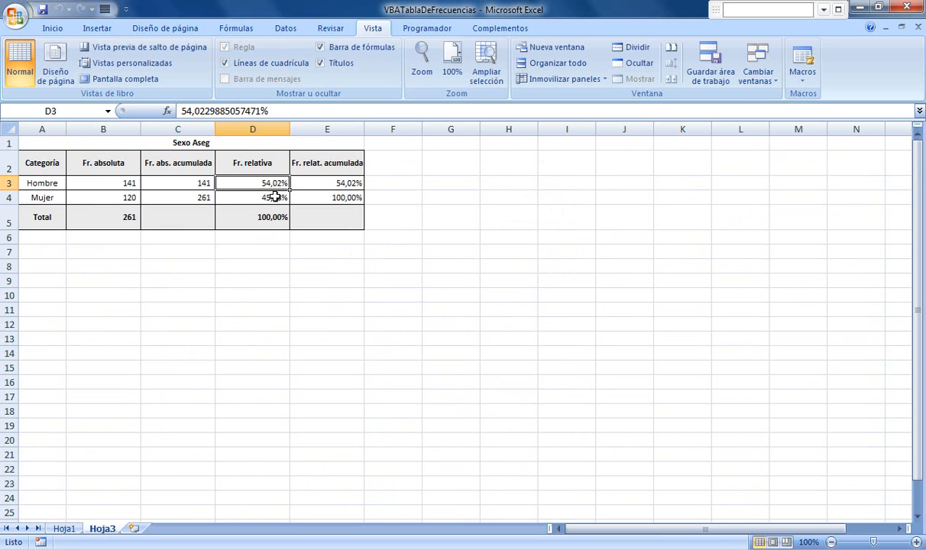
left_click(276, 197)
left_click_drag(275, 195, 269, 182)
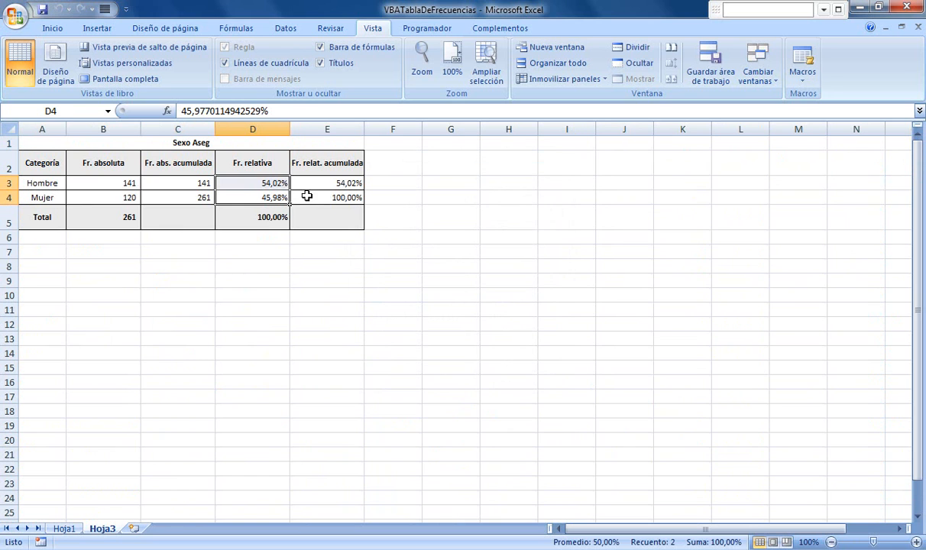
left_click(253, 182)
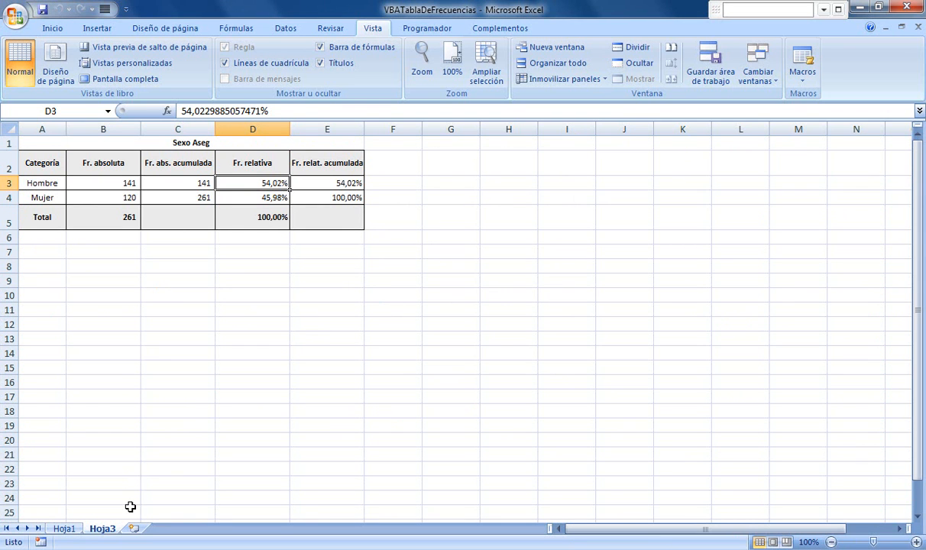
Build the Estado Civil frequency table from the Hoja1 data at Hoja3 cell A7, ordered by Fr. absoluta.
left_click(65, 529)
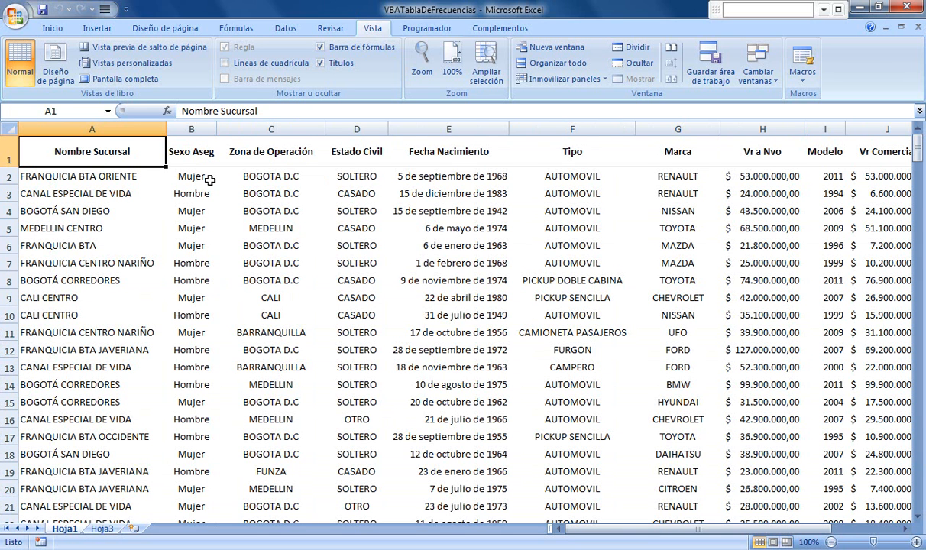
left_click(361, 149)
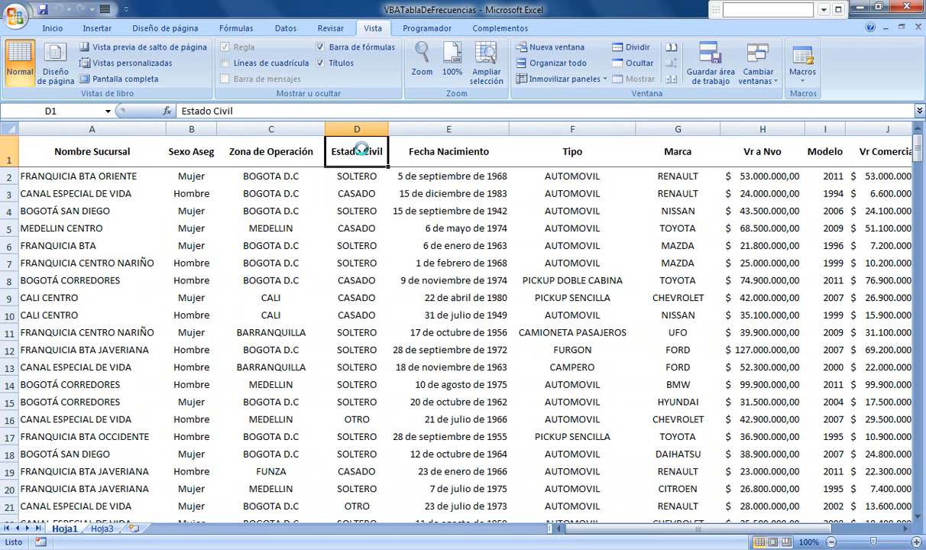
left_click(556, 198)
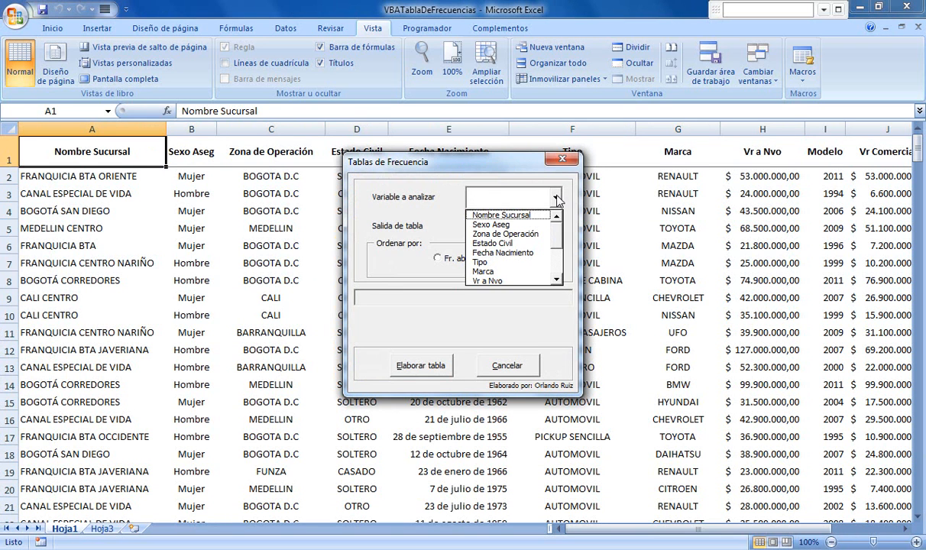
left_click(516, 243)
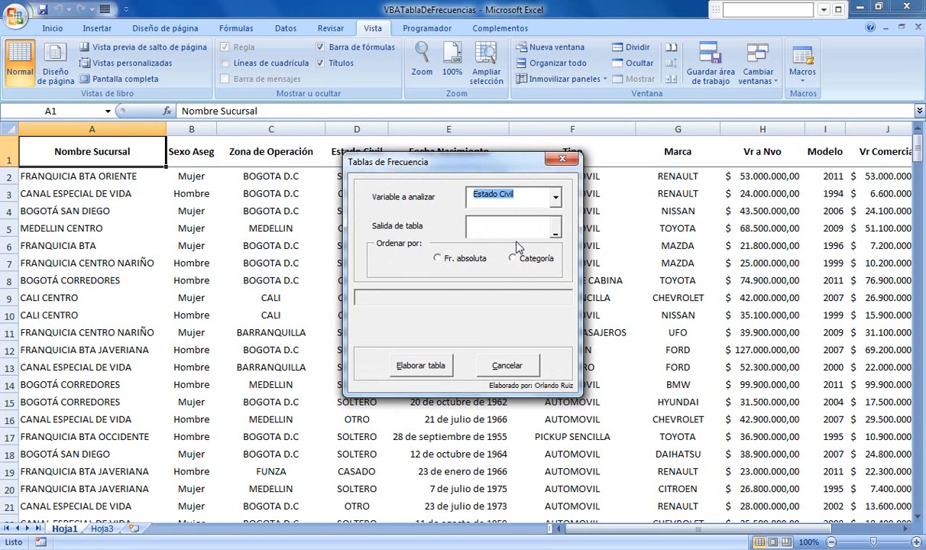
left_click(490, 227)
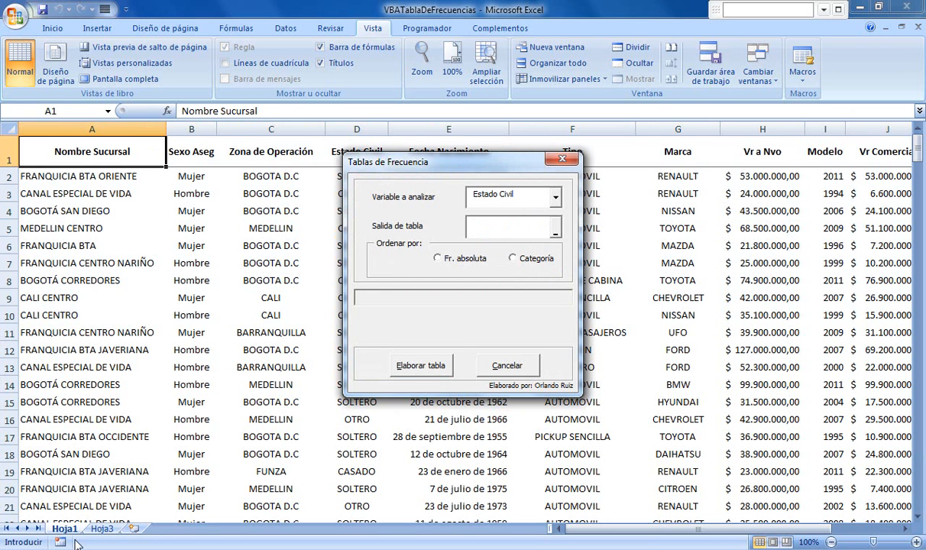
left_click(103, 529)
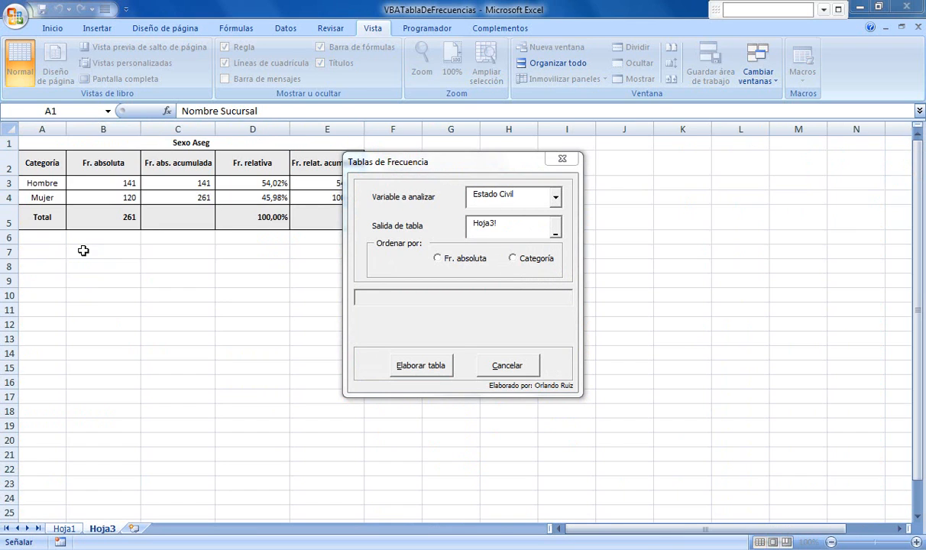
left_click(44, 251)
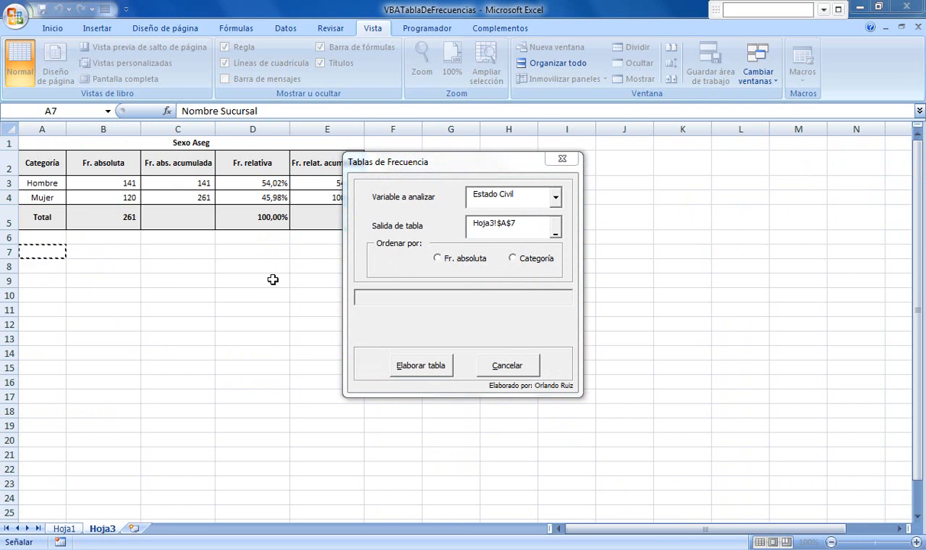
left_click(468, 260)
left_click(432, 367)
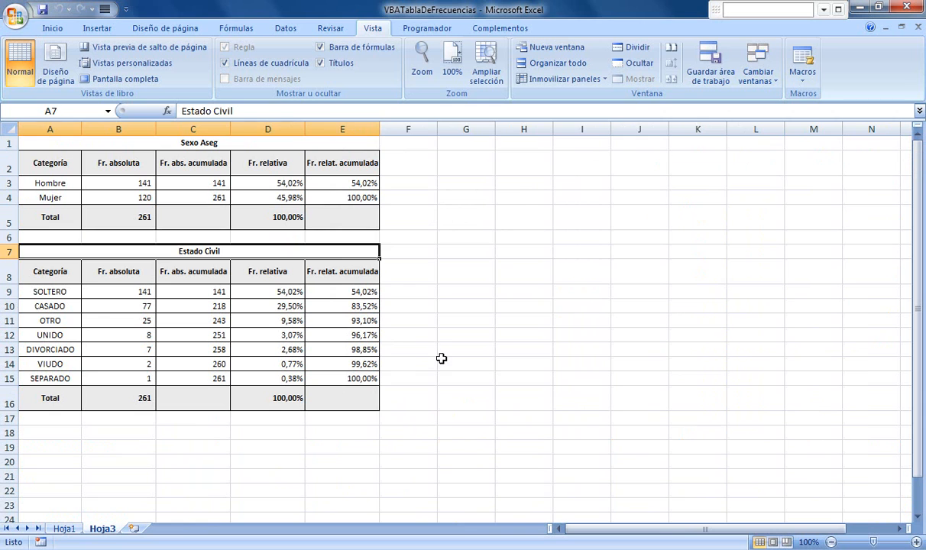
Examine the SOLTERO row of the Estado Civil table and compare its relative frequency with that of CASADO.
left_click(442, 362)
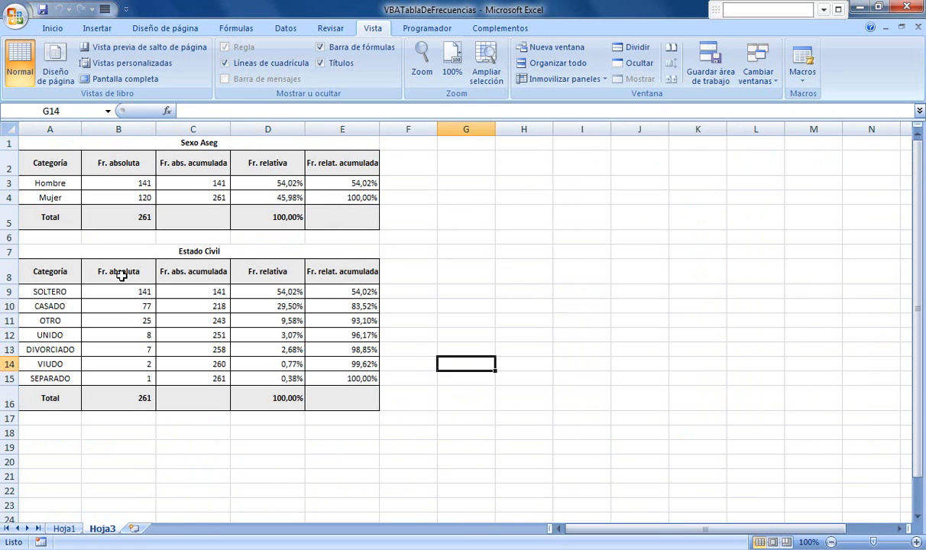
left_click(10, 291)
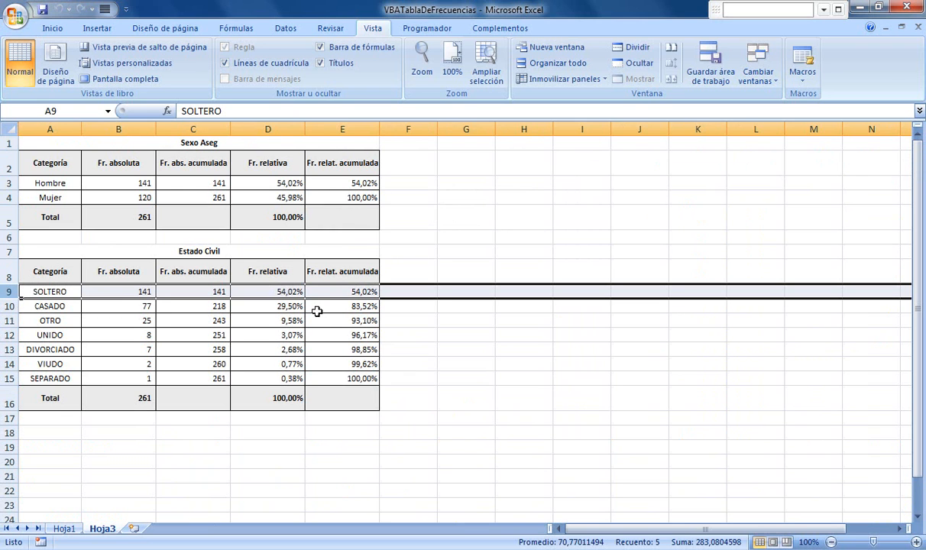
left_click(283, 288)
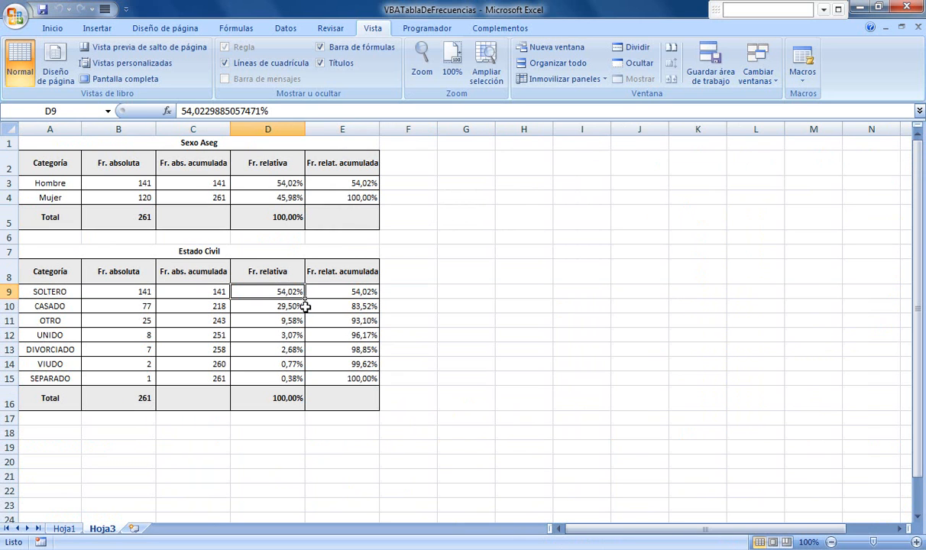
left_click(273, 307)
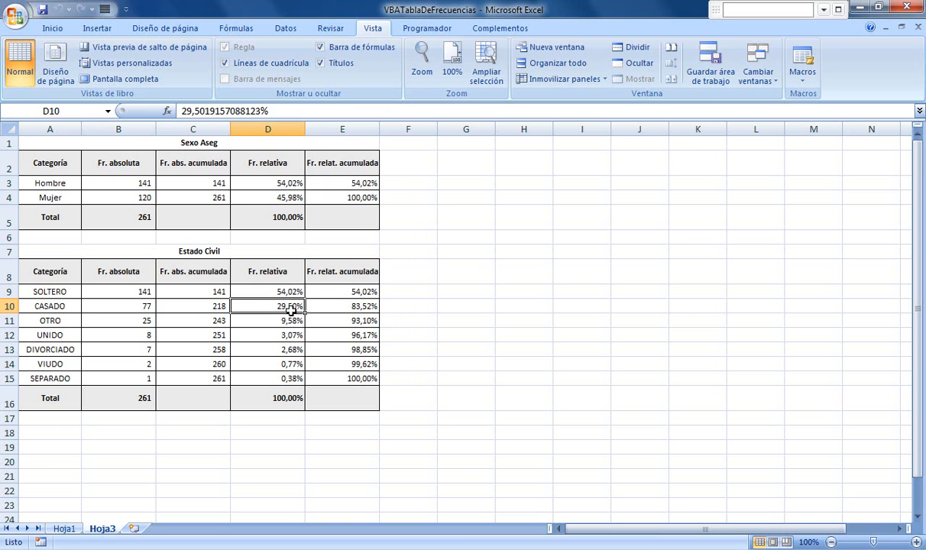
left_click(284, 293)
left_click_drag(283, 298, 285, 305)
left_click(273, 291)
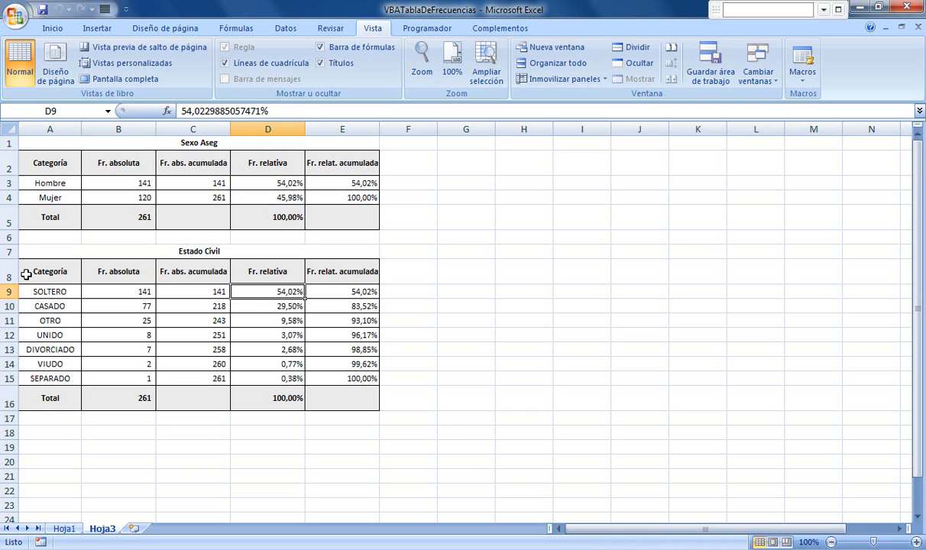
left_click(8, 292)
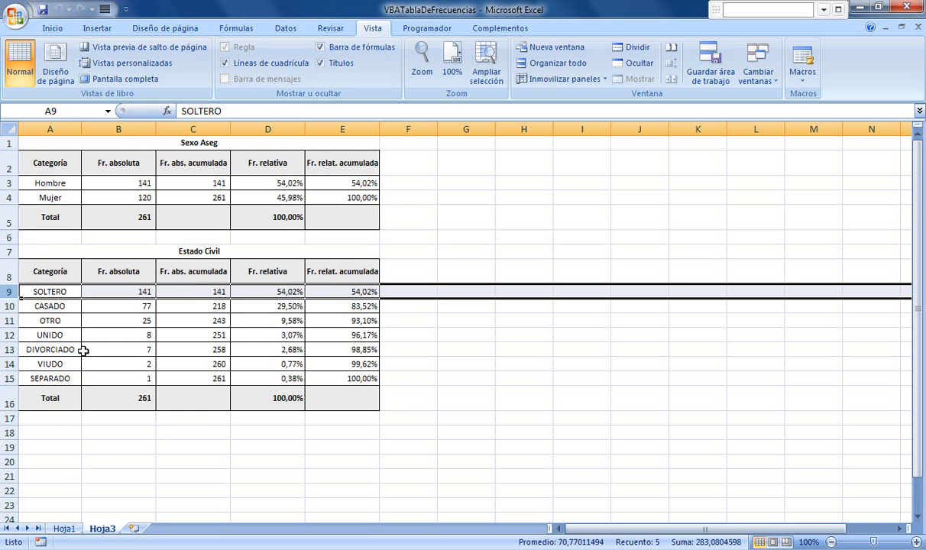
left_click(29, 246)
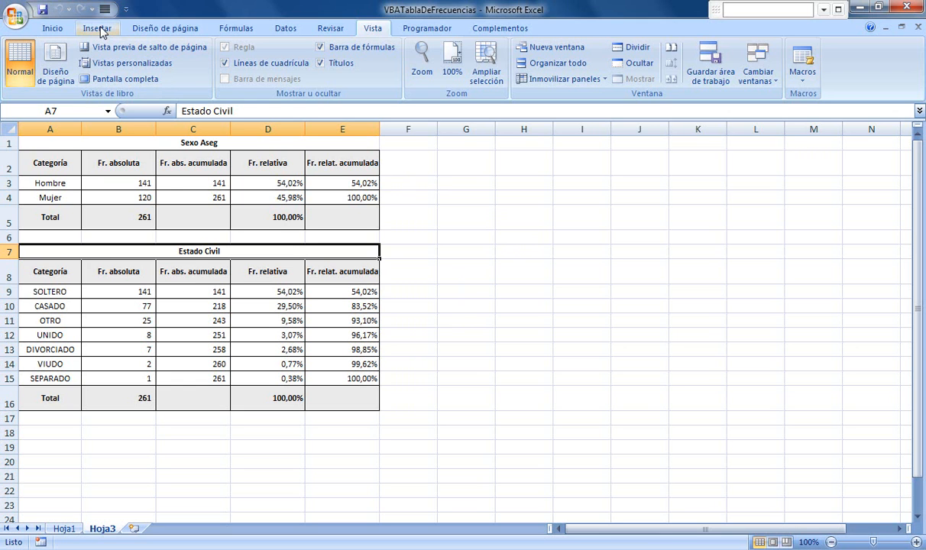
Insert an exploded 3D pie chart of the Estado Civil categories and absolute frequencies (A9:B15) and place it beside the tables.
left_click_drag(43, 293, 130, 380)
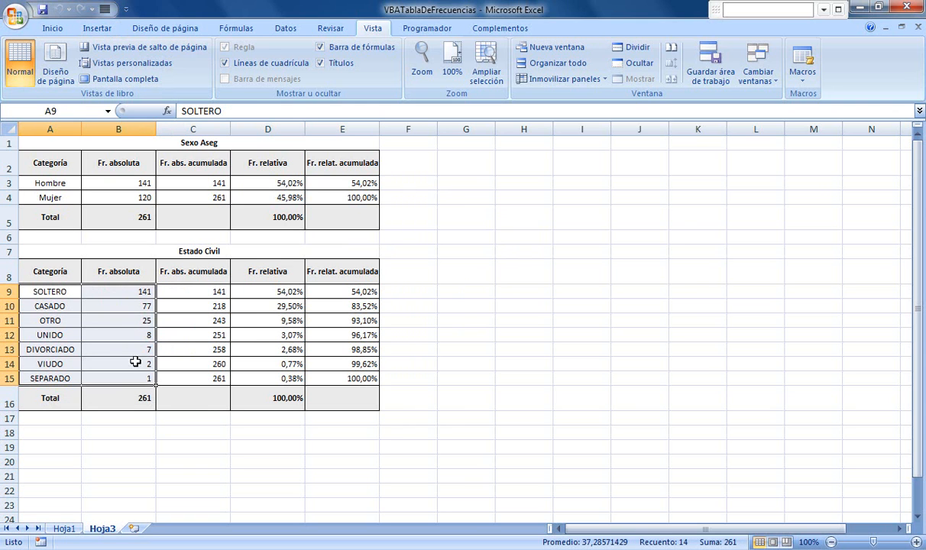
left_click(97, 28)
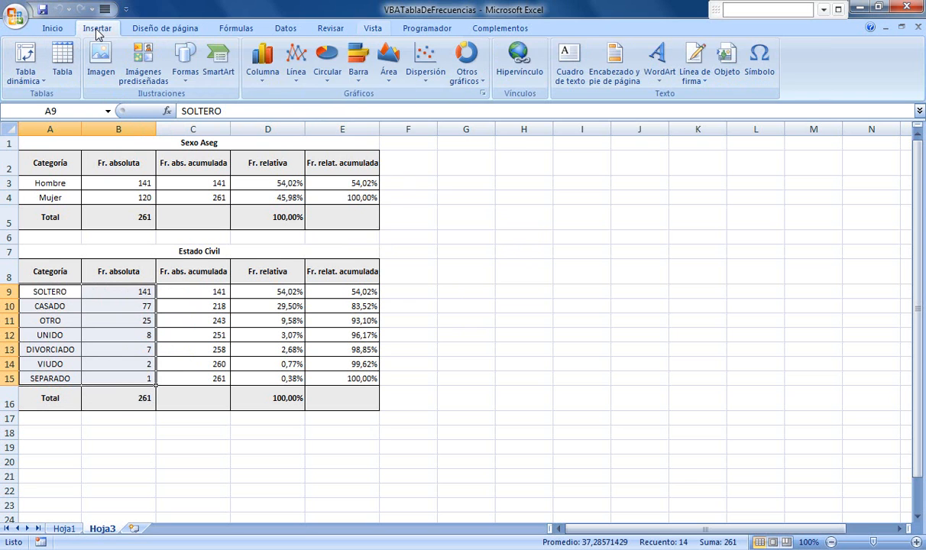
left_click(326, 69)
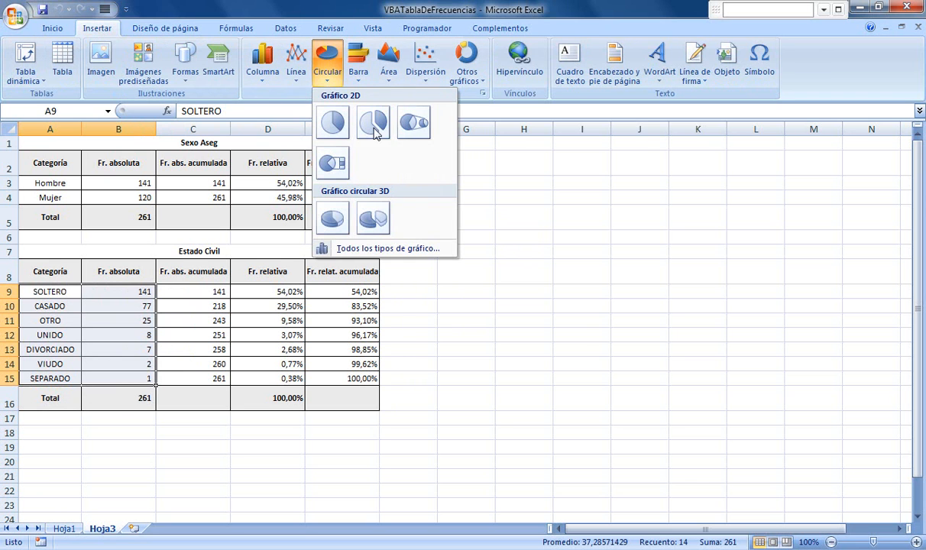
left_click(373, 219)
left_click_drag(548, 264, 654, 235)
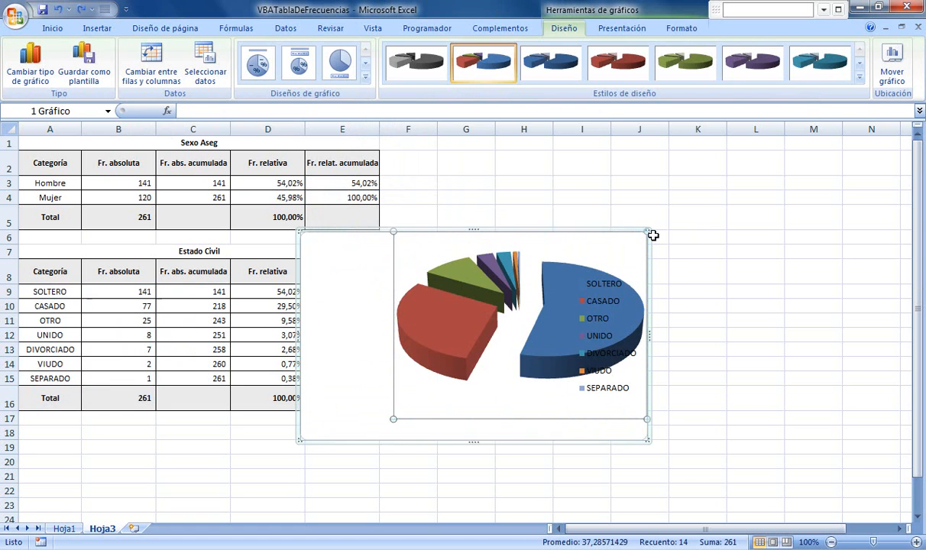
left_click(611, 259)
left_click_drag(611, 258, 756, 193)
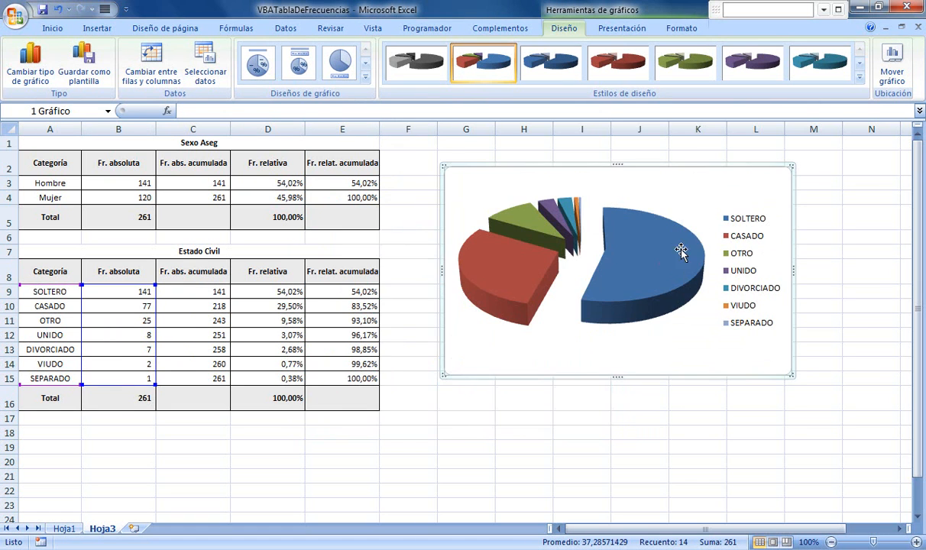
Add data labels to all slices of the Estado Civil pie chart.
left_click(652, 274)
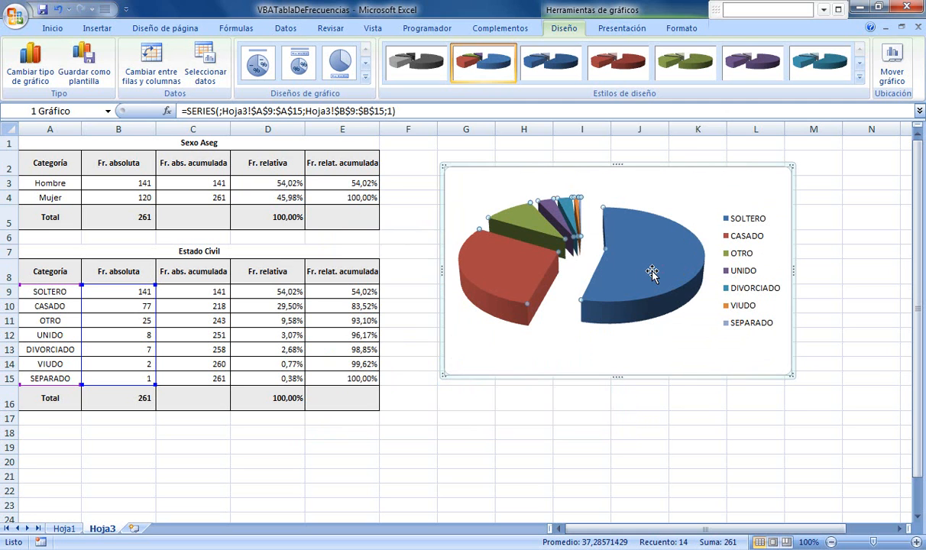
right_click(652, 274)
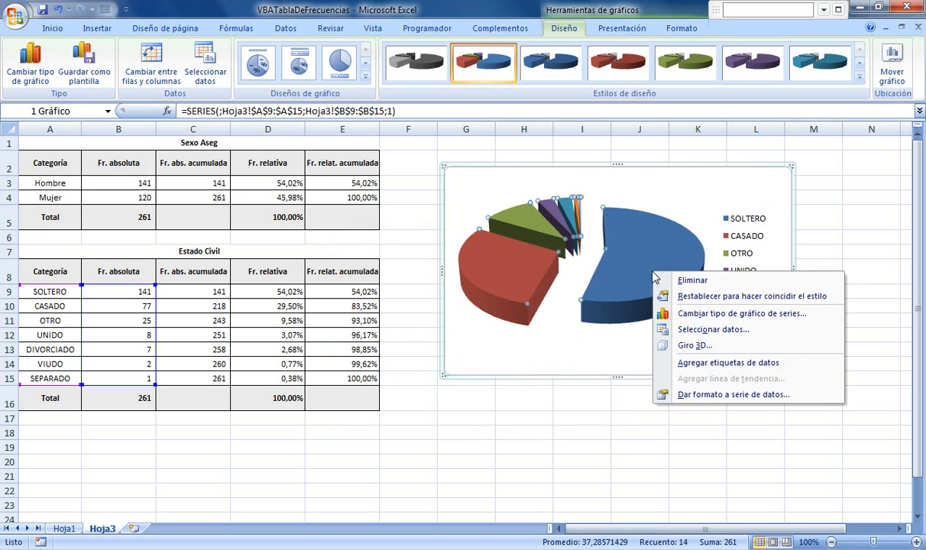
left_click(716, 364)
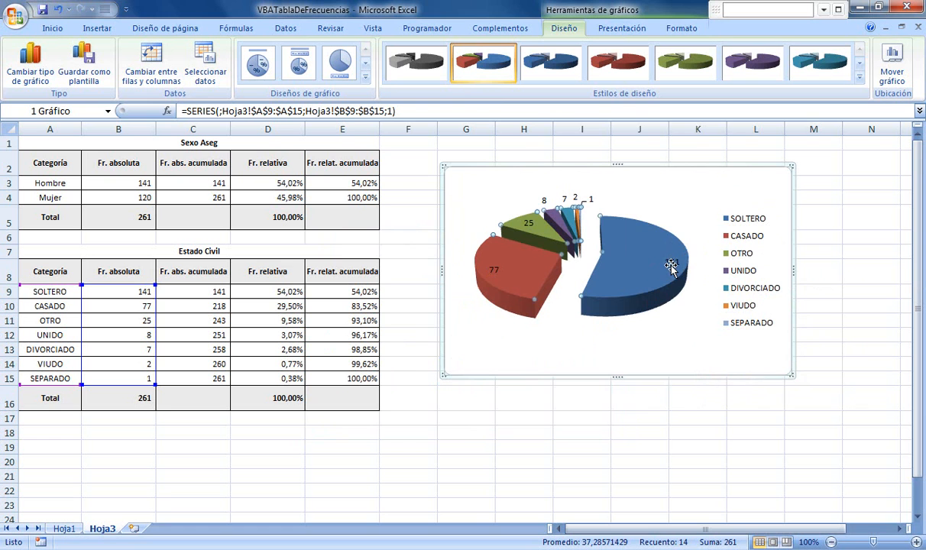
right_click(671, 265)
left_click(735, 381)
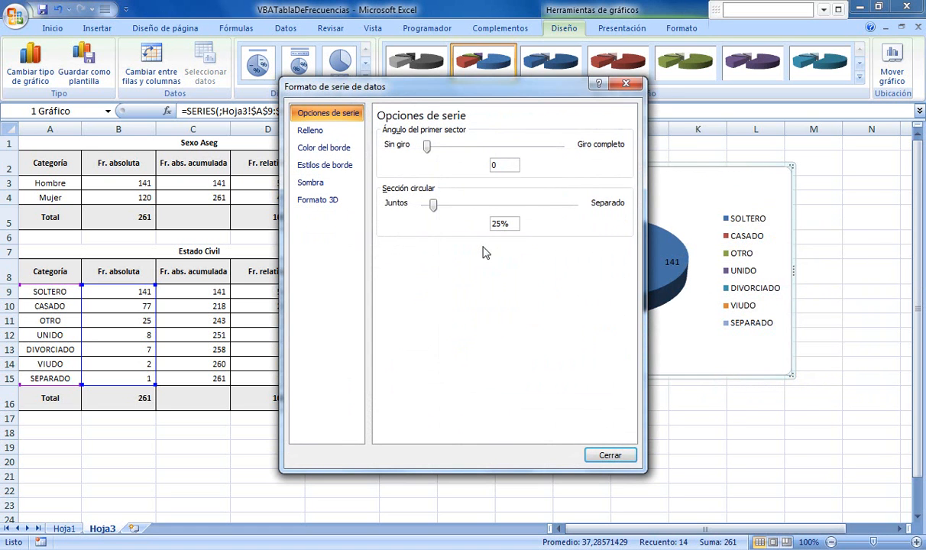
left_click(621, 456)
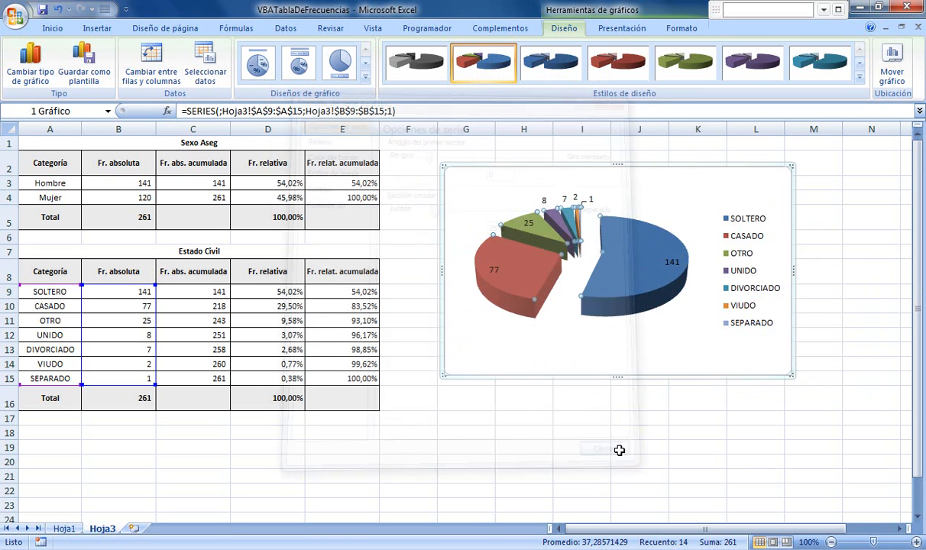
left_click(672, 264)
right_click(672, 264)
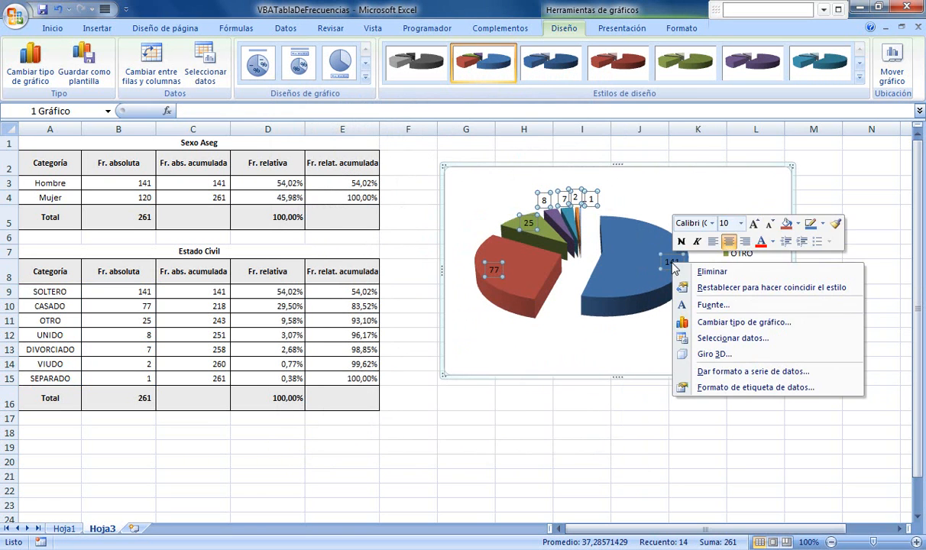
left_click(748, 372)
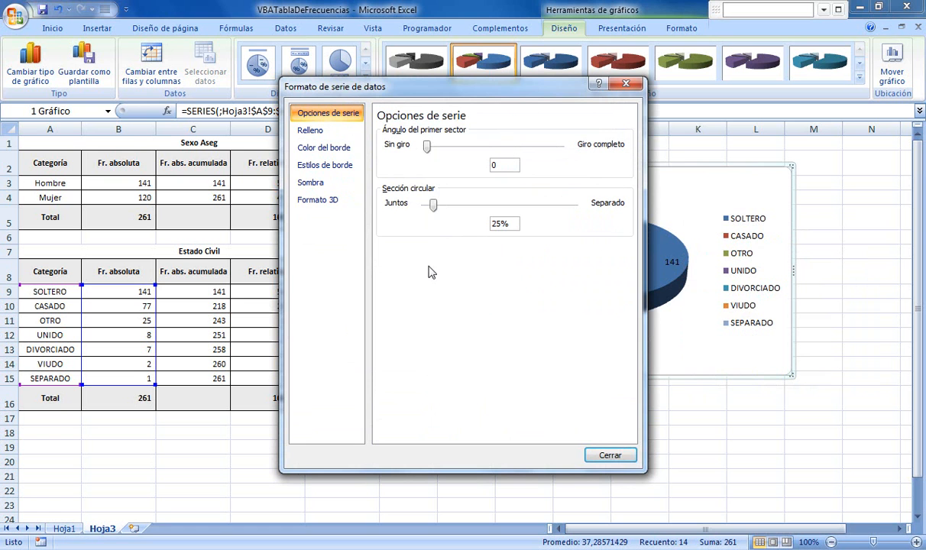
left_click(616, 455)
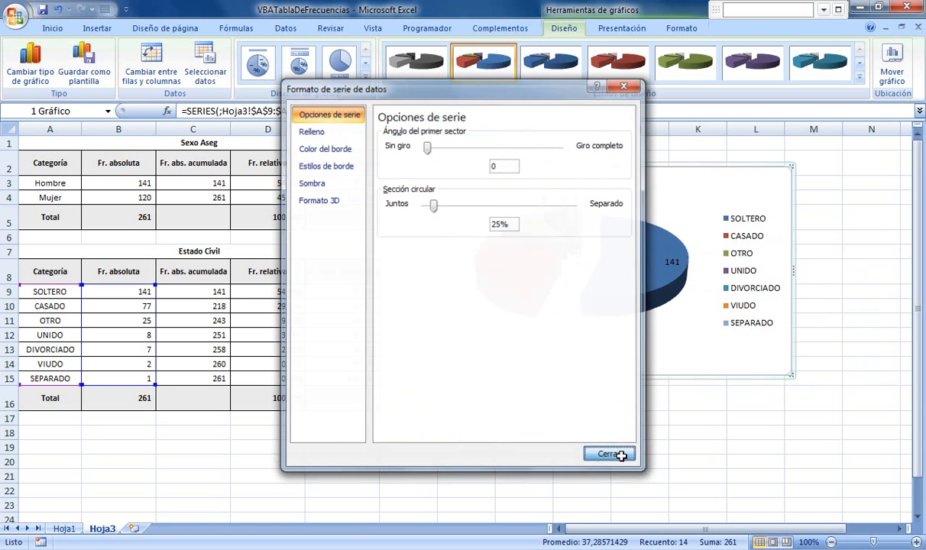
Set the pie chart's data labels to show Porcentaje instead of Valor.
left_click(672, 264)
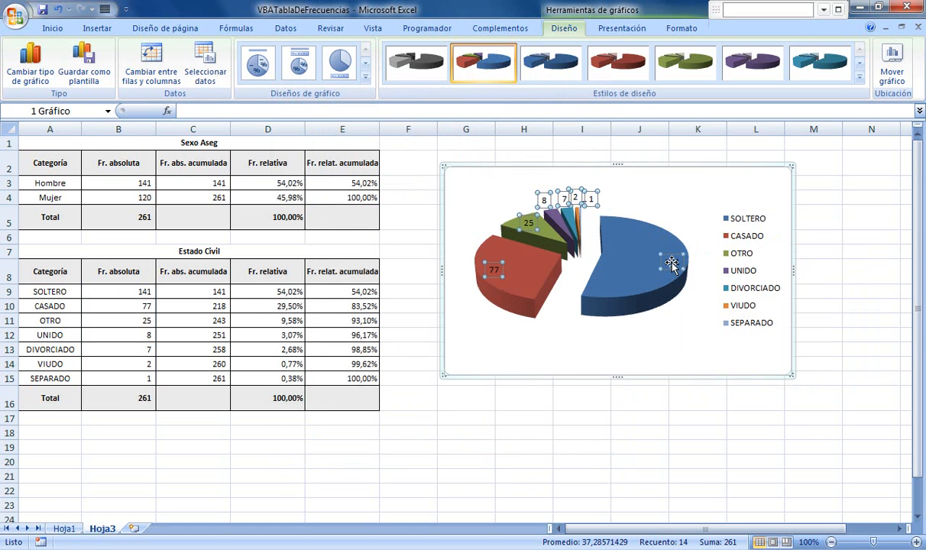
right_click(672, 264)
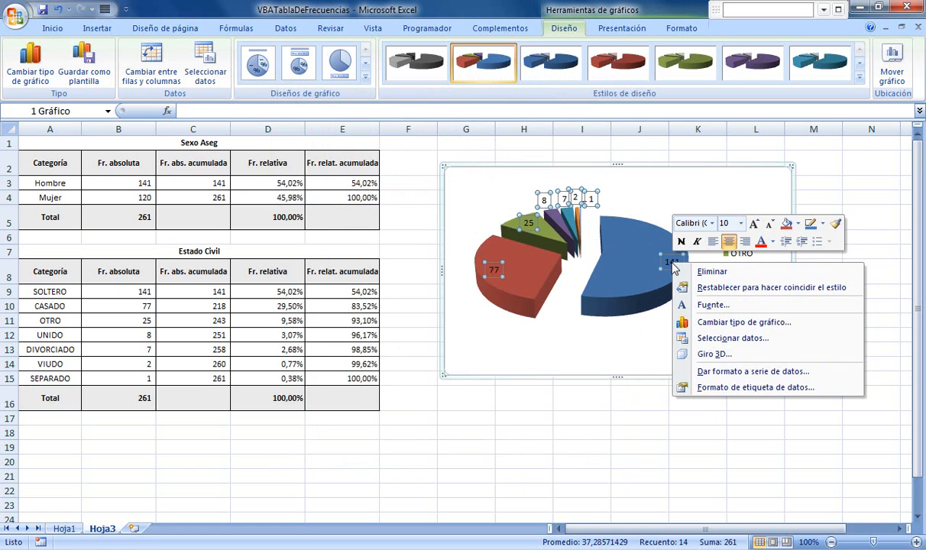
left_click(780, 388)
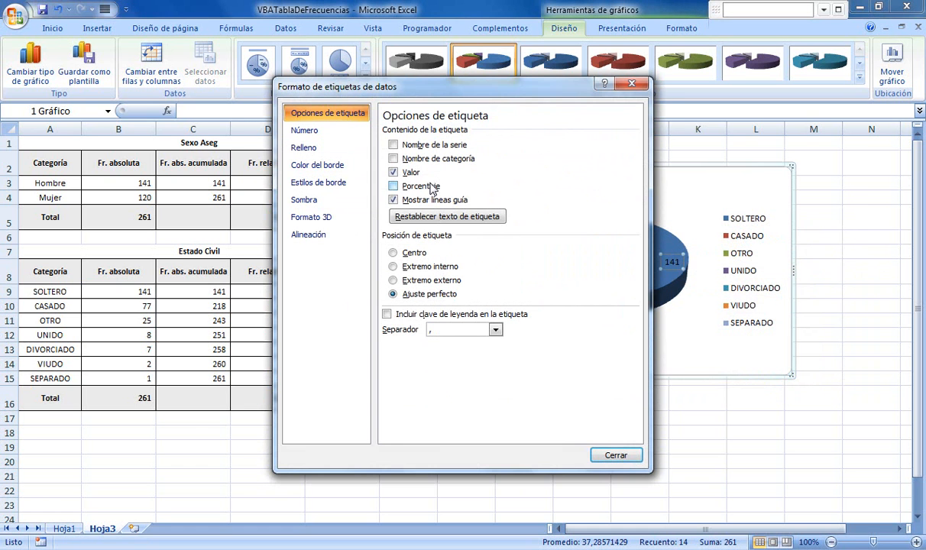
left_click(393, 185)
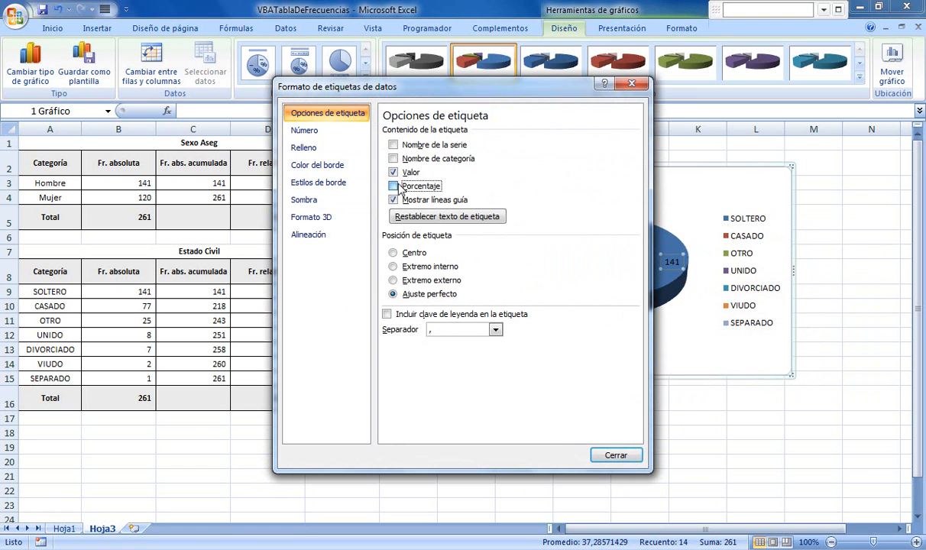
left_click(393, 172)
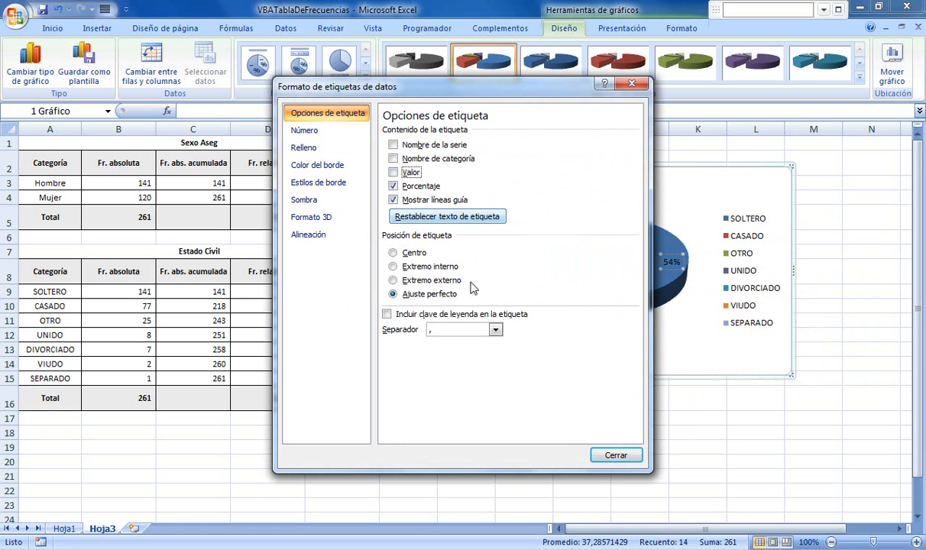
left_click(616, 456)
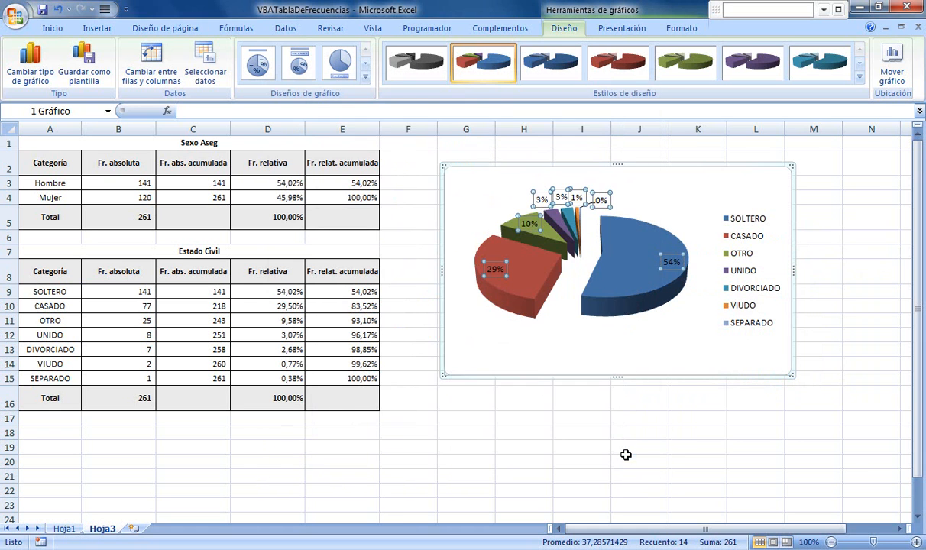
left_click(571, 434)
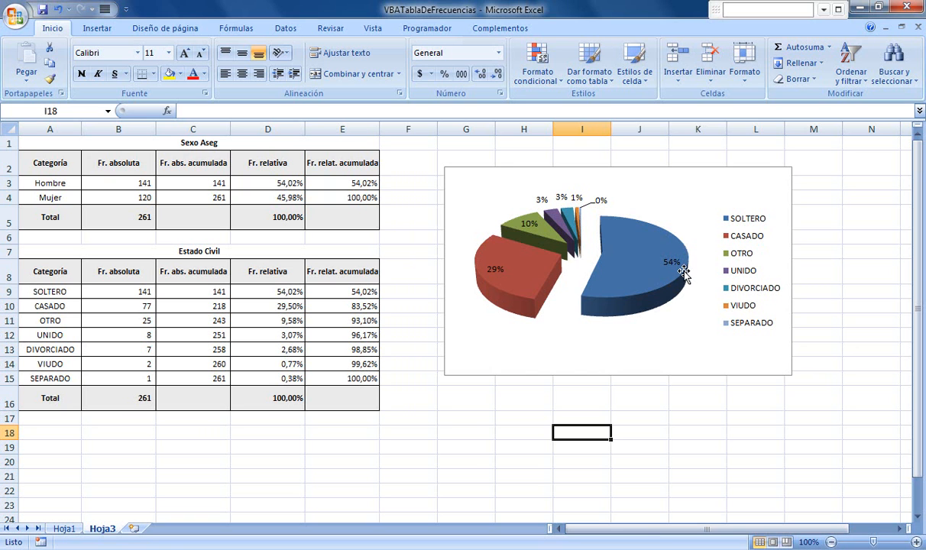
Apply a chart layout with a title, percentages and legend to the pie chart, and title it "Género".
left_click(705, 172)
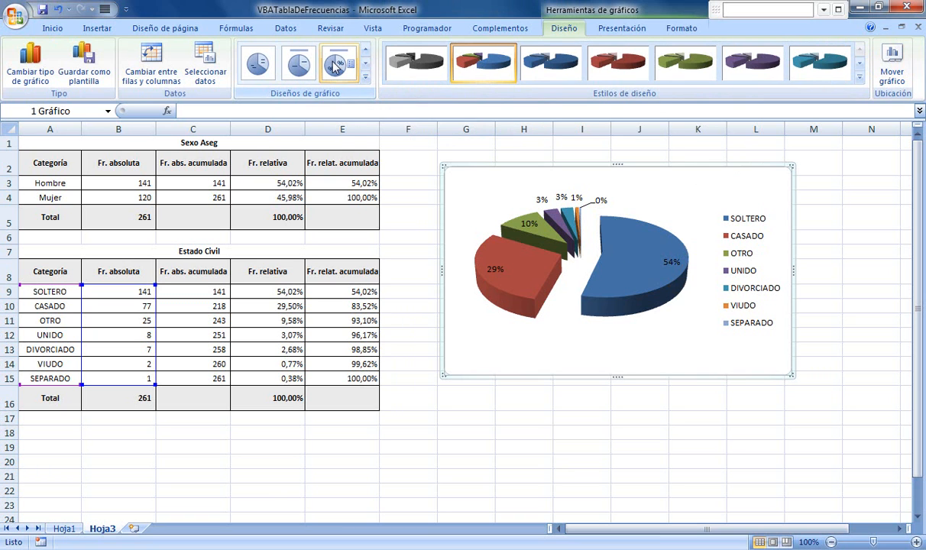
left_click(335, 65)
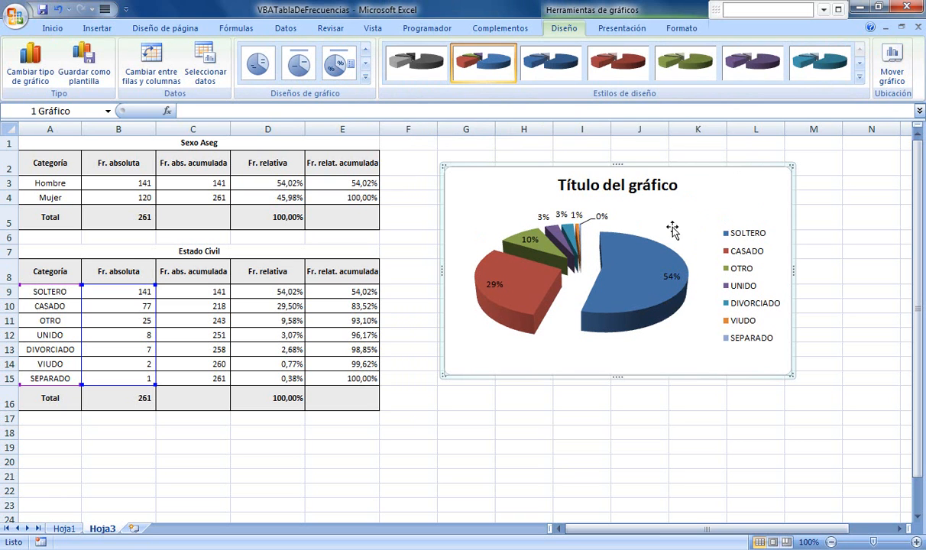
left_click(616, 187)
left_click_drag(677, 186, 474, 167)
type("Género")
left_click(524, 457)
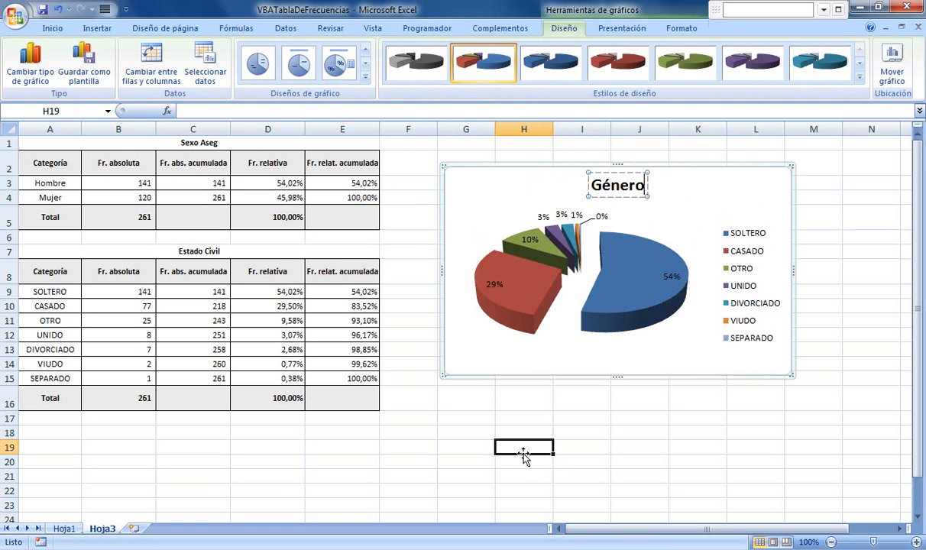
Delete the Estado Civil pie chart from Hoja3.
left_click(476, 184)
key("Delete")
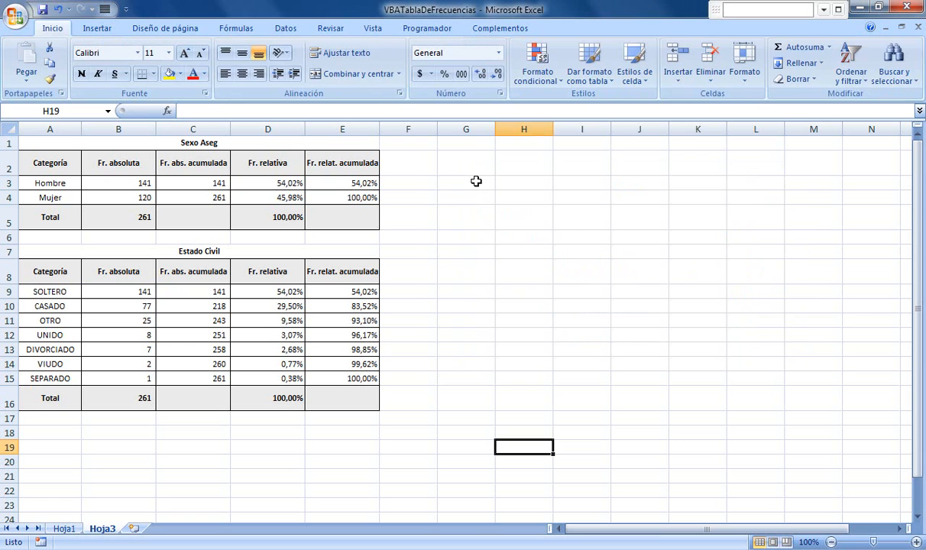
Insert a 2D clustered bar chart of the Estado Civil categories and absolute frequencies (A9:B15) and place it beside the tables.
left_click(105, 29)
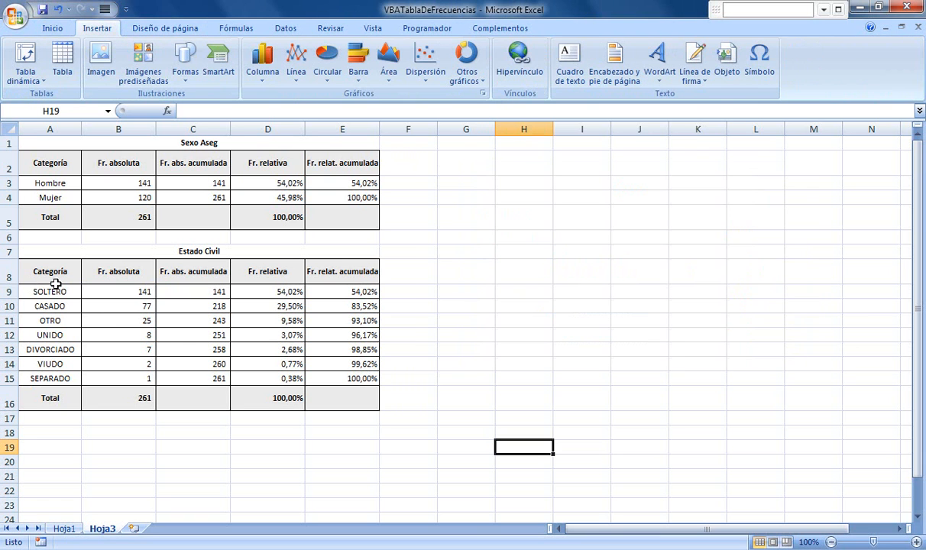
left_click_drag(39, 292, 128, 376)
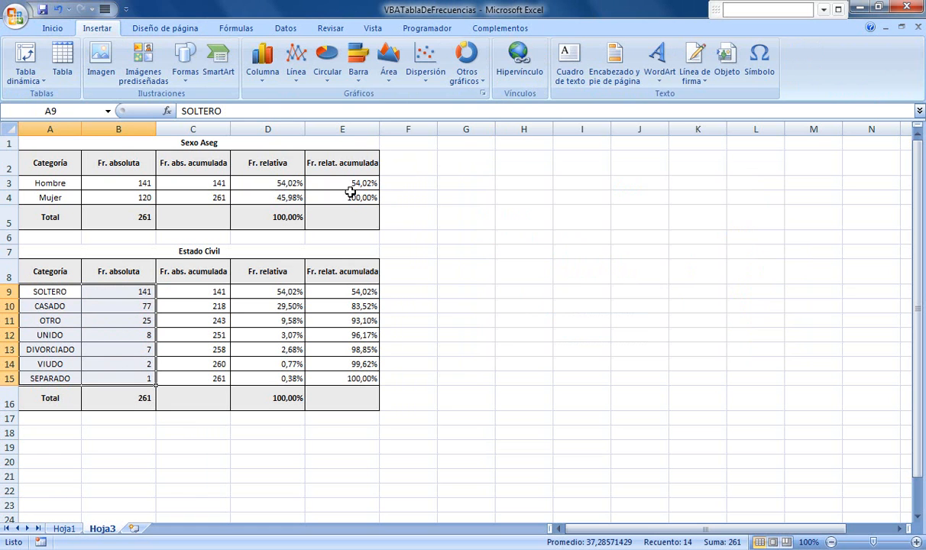
left_click(261, 78)
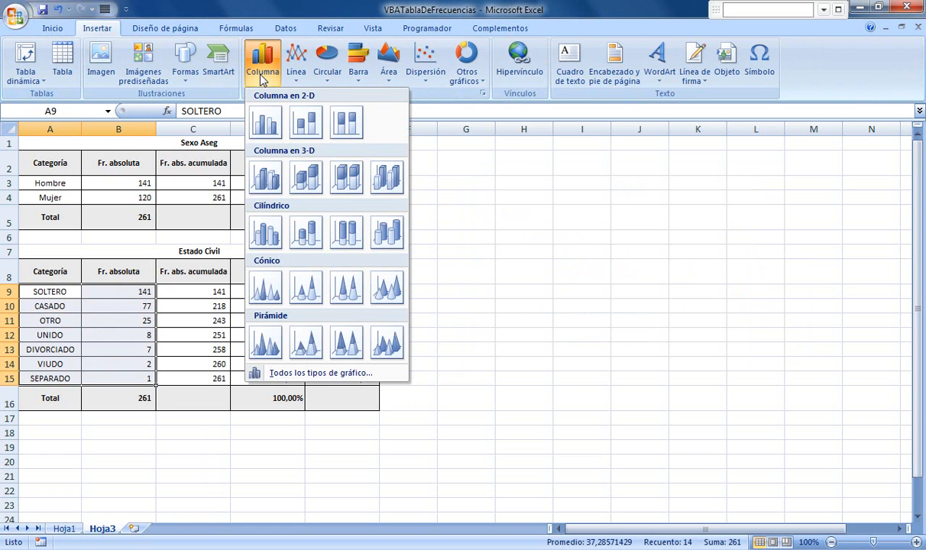
left_click(372, 79)
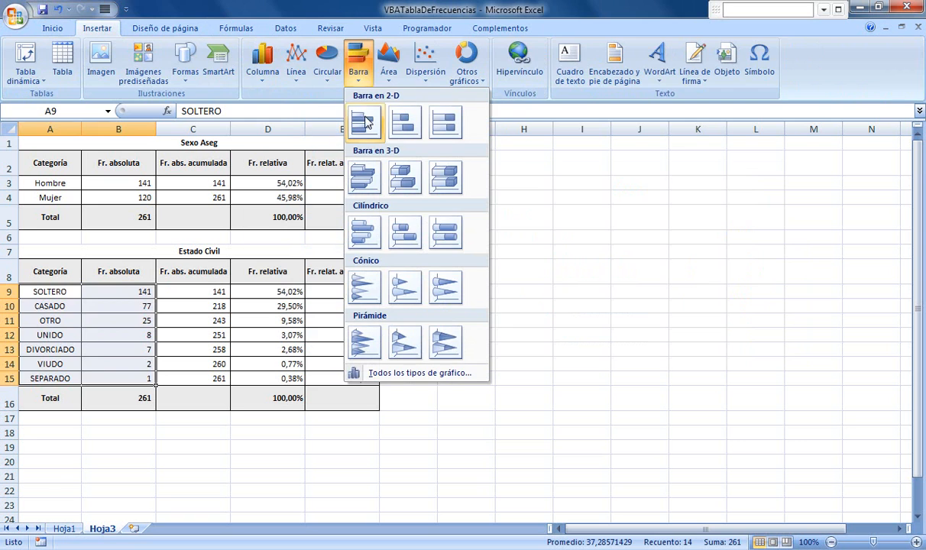
left_click(360, 121)
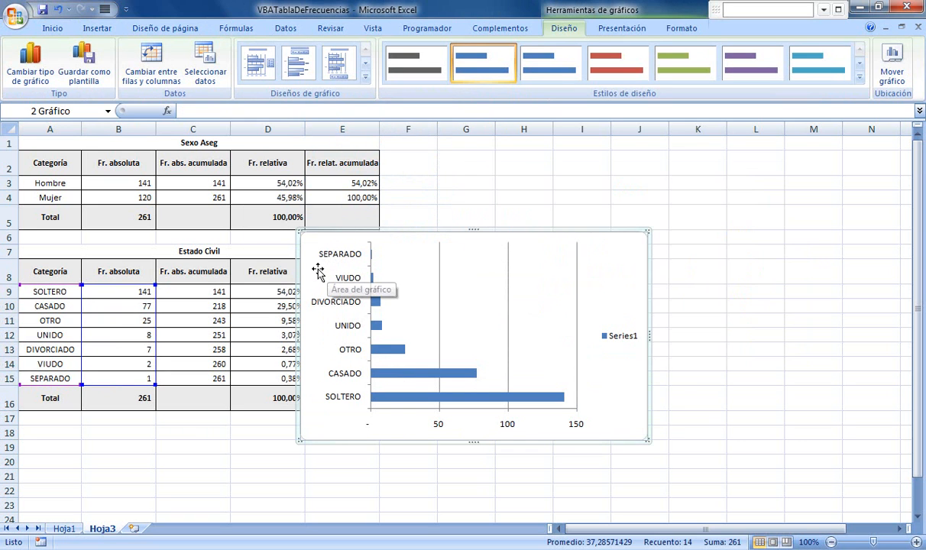
left_click_drag(313, 264, 468, 200)
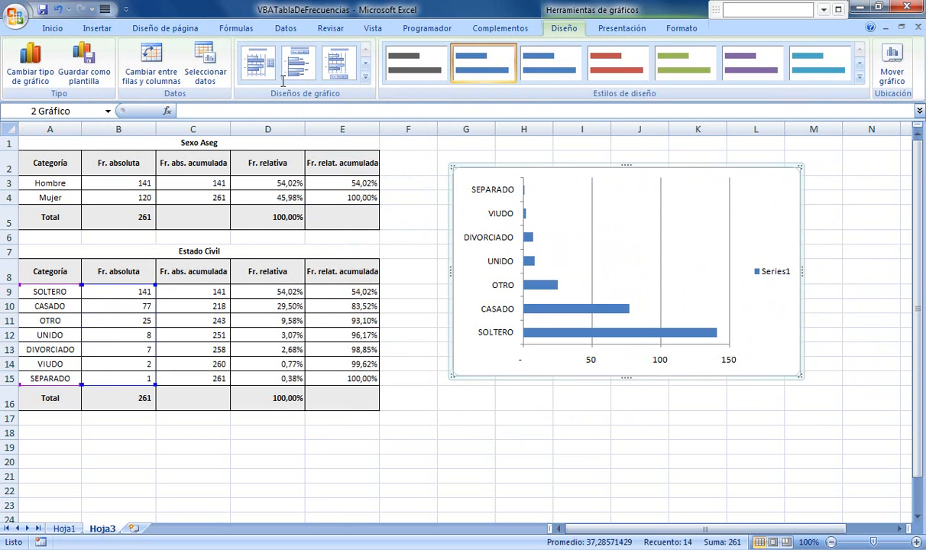
Try the bar chart layouts with title and value labels and with title and side legend, and delete the chart.
left_click(301, 61)
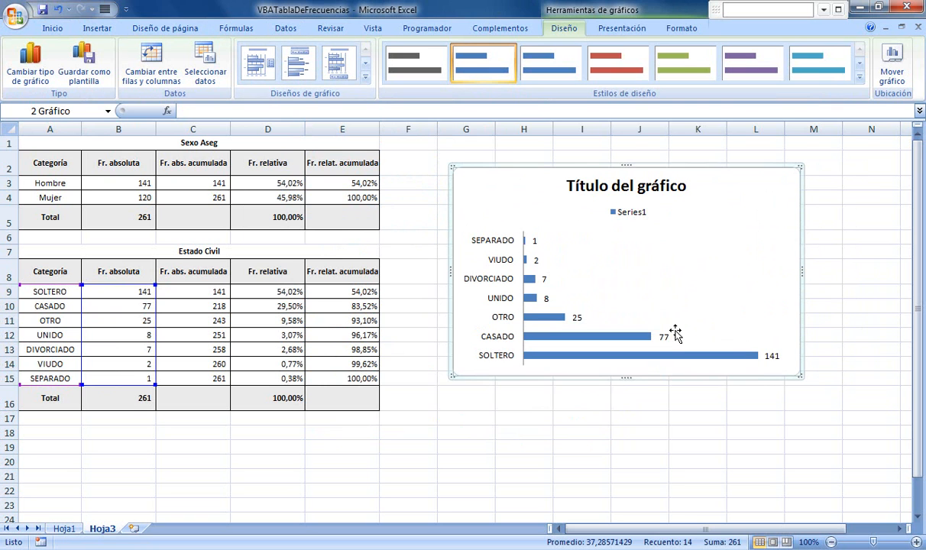
left_click(258, 61)
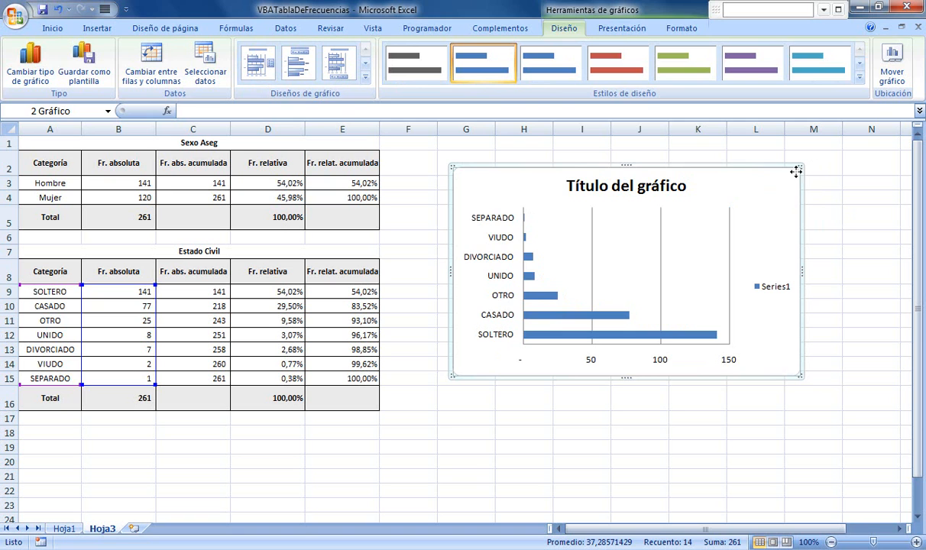
key("Delete")
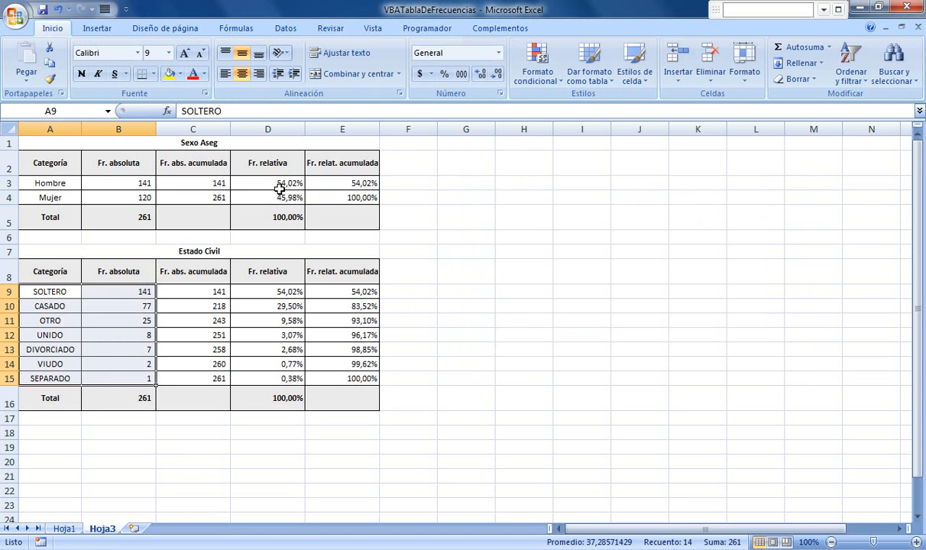